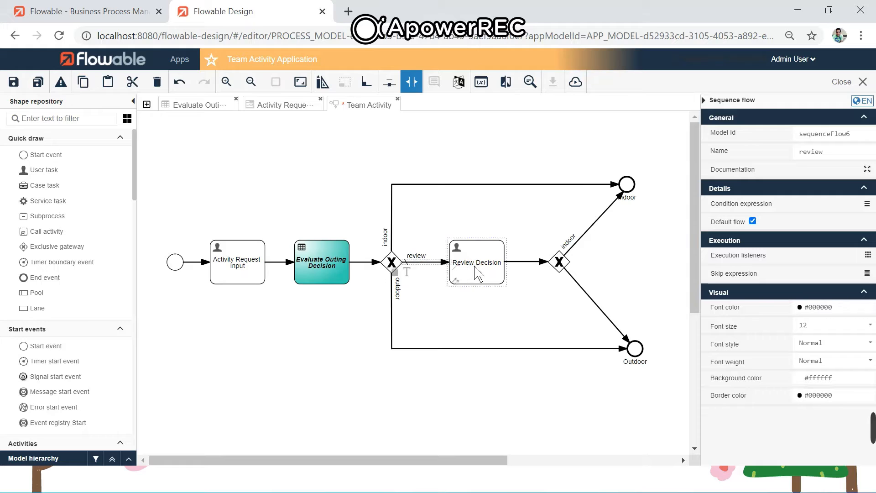
- Examine the rules of the Evaluate Outing Decision table and the Choice field's items in the activity request form
{"action": "left_click", "coordinate": [488, 273]}
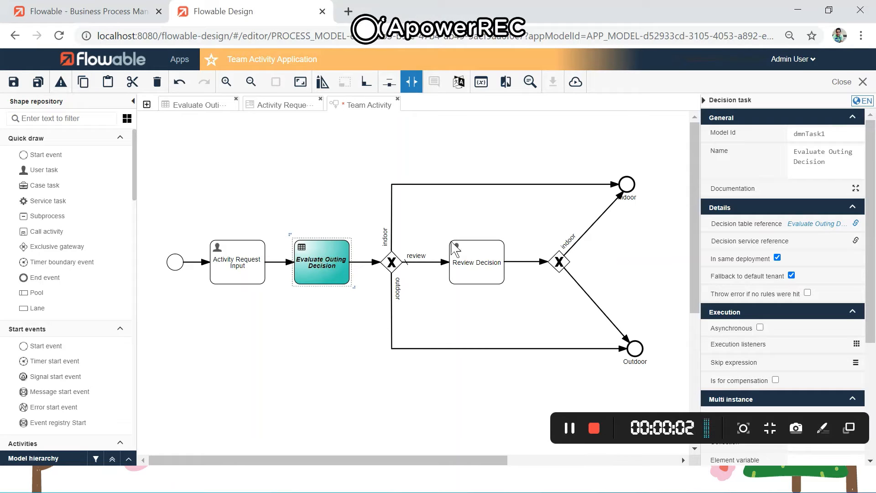
{"action": "left_click", "coordinate": [808, 223]}
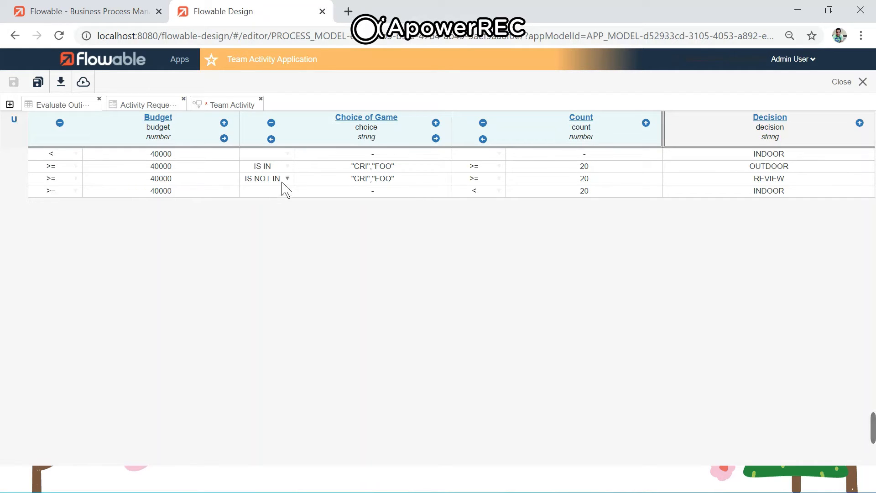
{"action": "left_click", "coordinate": [365, 173]}
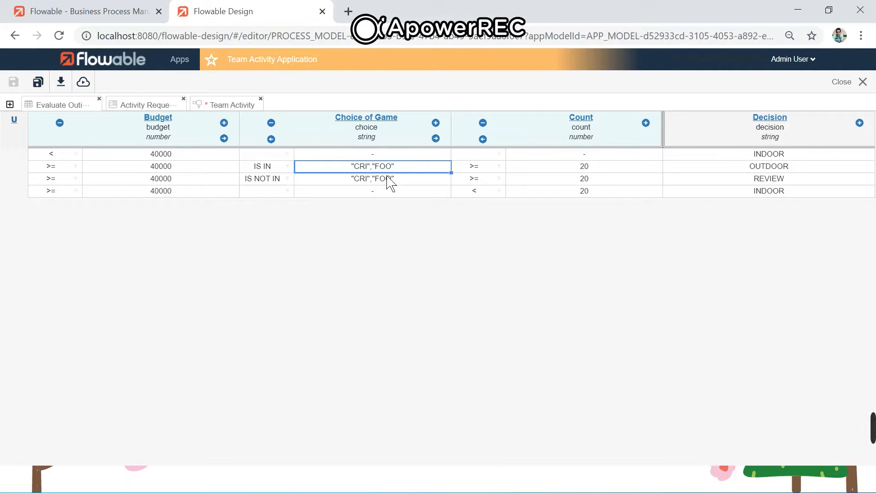
{"action": "left_click", "coordinate": [151, 110]}
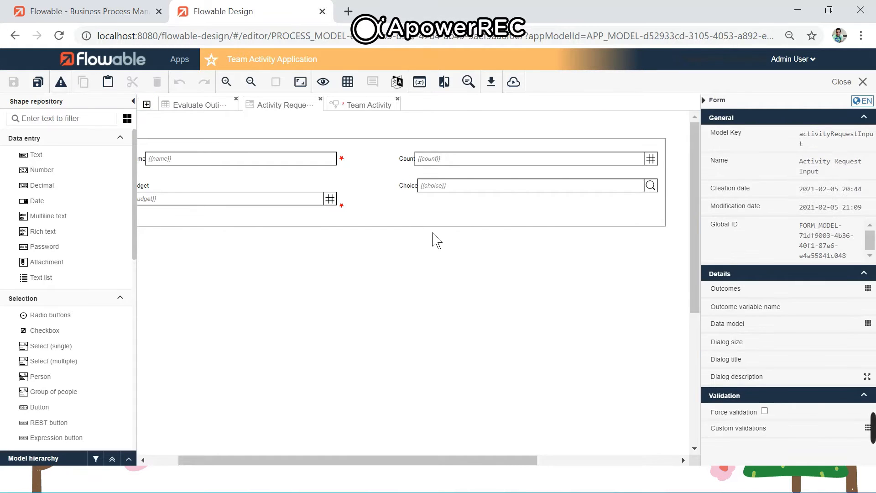
{"action": "left_click", "coordinate": [444, 190]}
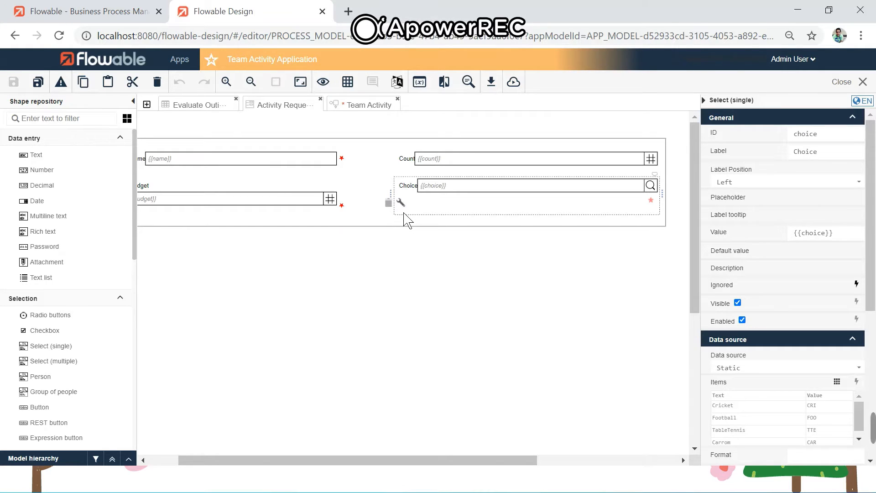
{"action": "left_click", "coordinate": [374, 110]}
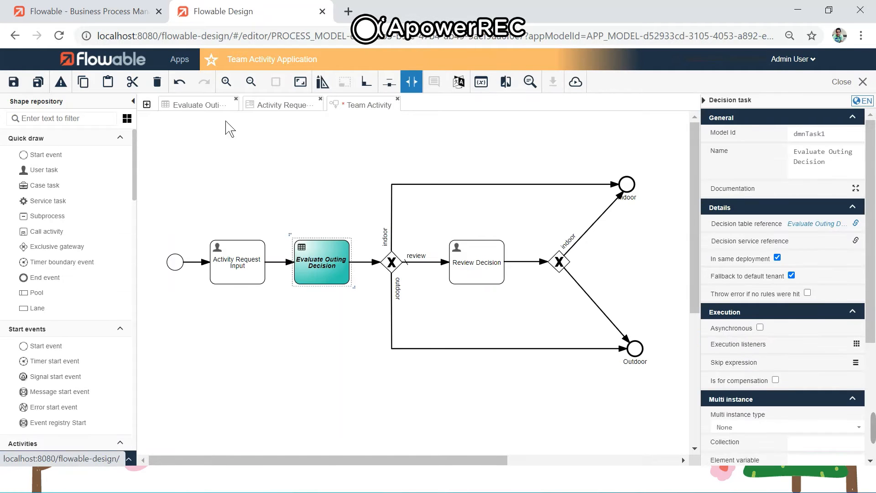
- Check the hit policy of the Evaluate Outing Decision table without changing it
{"action": "left_click", "coordinate": [198, 105]}
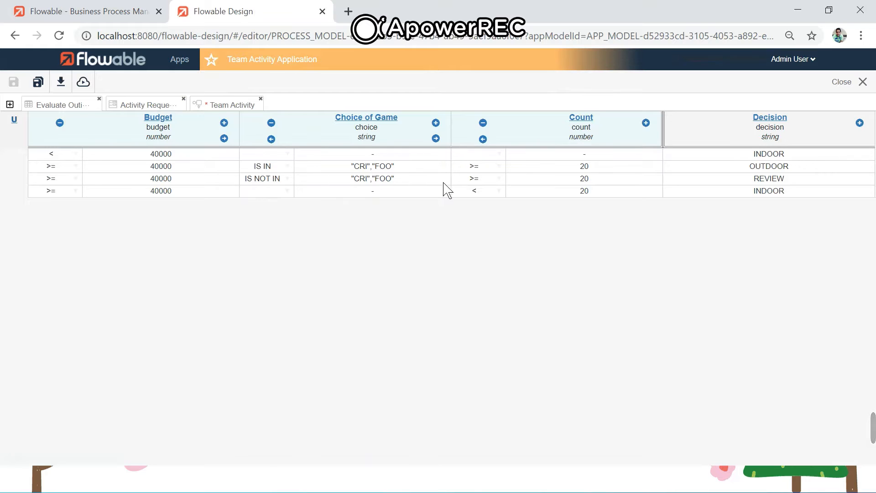
{"action": "left_click", "coordinate": [22, 122]}
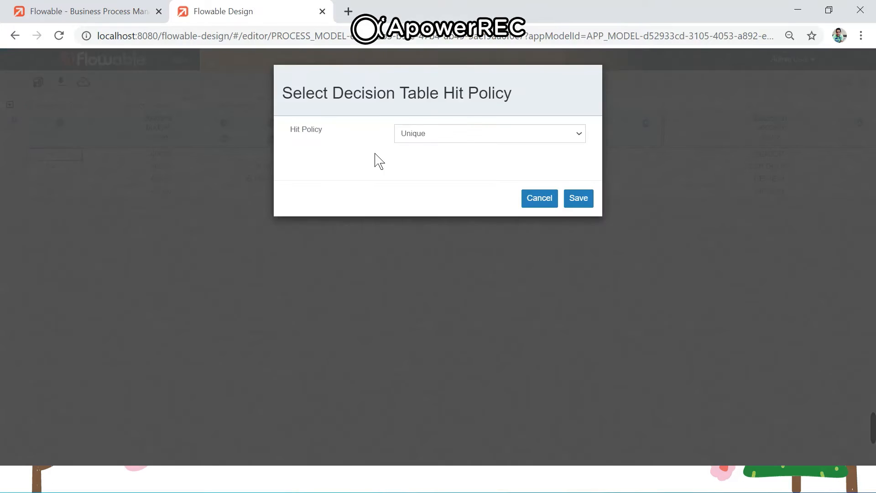
{"action": "left_click", "coordinate": [531, 199]}
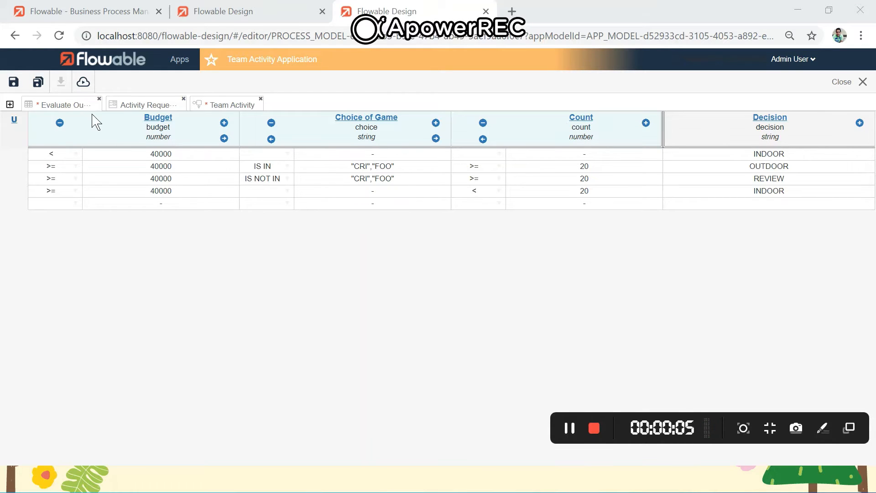
- In the Team Activity process, examine the decision task's options for referencing an existing decision table or creating a new one
{"action": "left_click", "coordinate": [235, 109]}
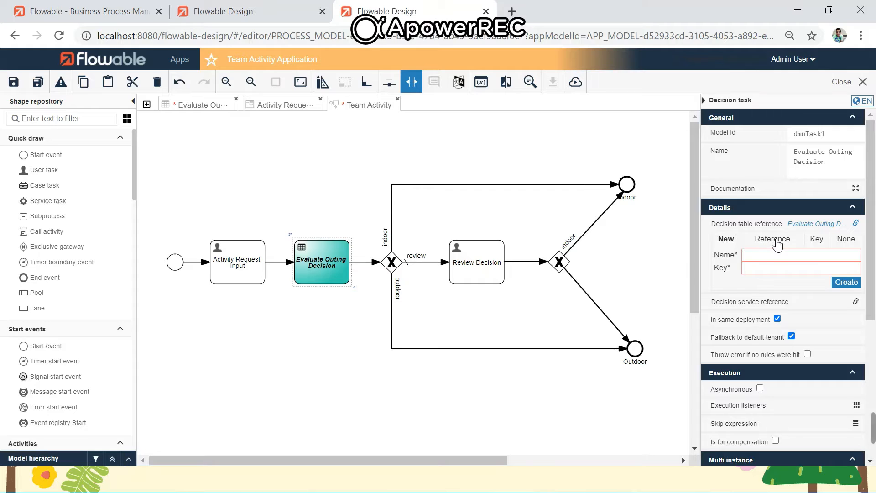
{"action": "left_click", "coordinate": [776, 243]}
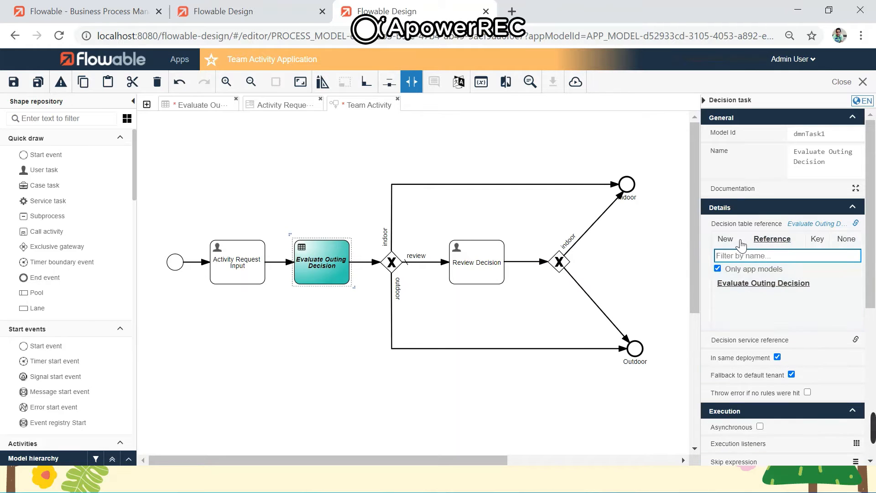
{"action": "left_click", "coordinate": [726, 240]}
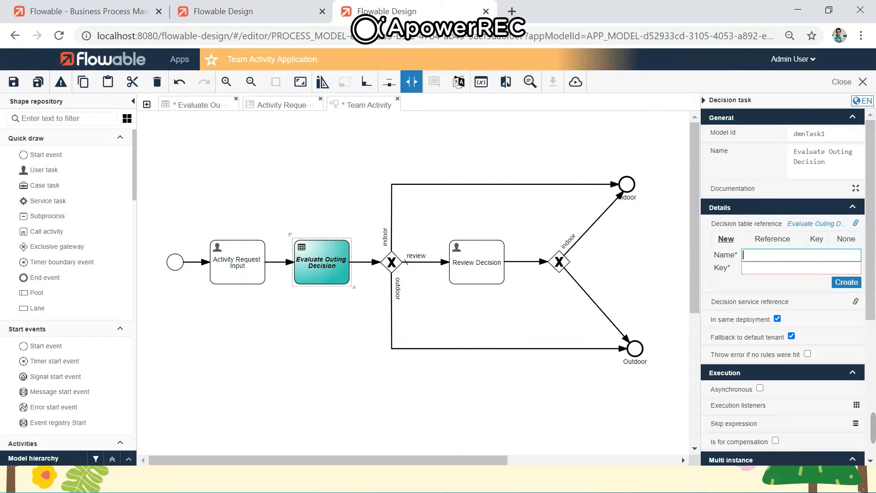
{"action": "left_click", "coordinate": [756, 256]}
{"action": "left_click", "coordinate": [747, 267]}
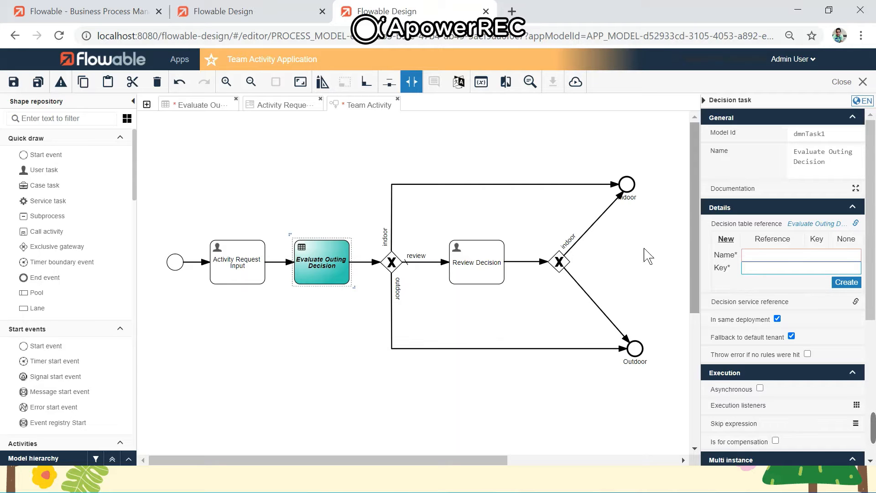
- Create a new decision table model named Calculate Outing Location from the decision models overview
{"action": "left_click", "coordinate": [251, 18]}
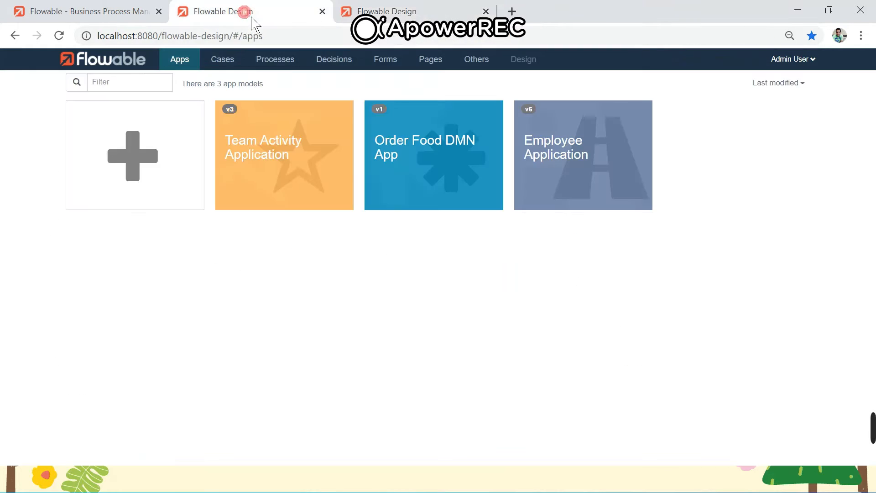
{"action": "left_click", "coordinate": [332, 65]}
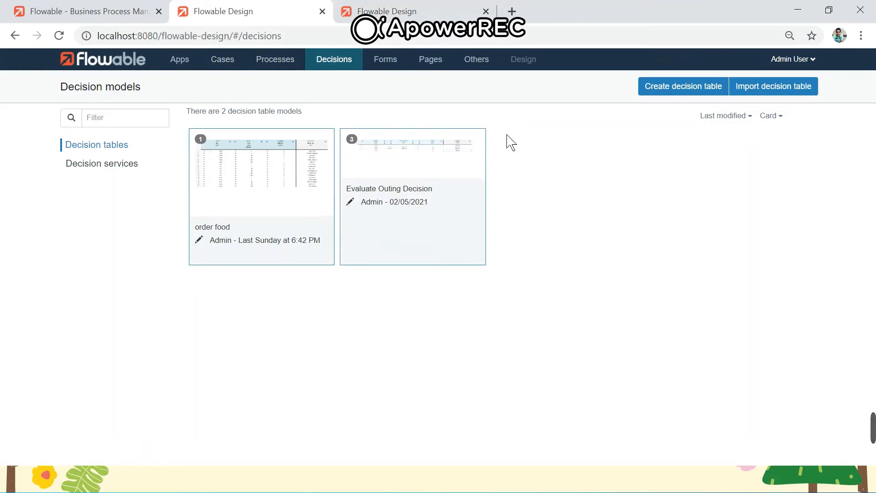
{"action": "left_click", "coordinate": [656, 88]}
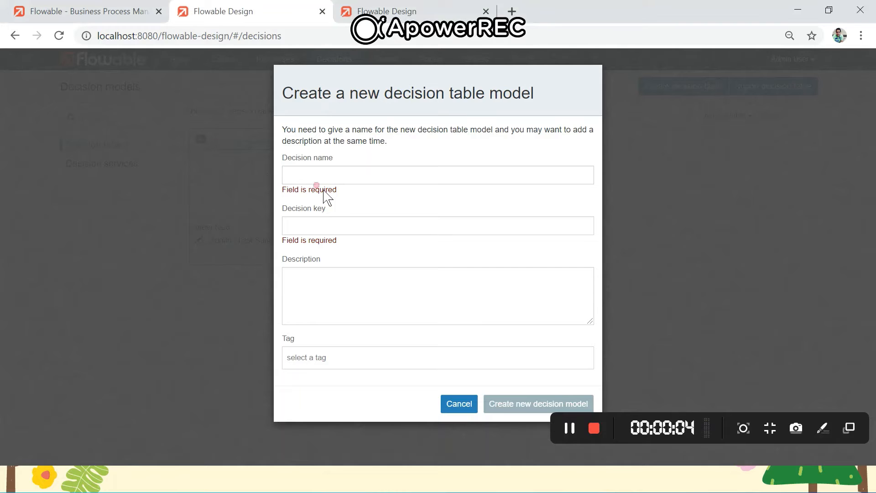
{"action": "left_click", "coordinate": [305, 175]}
{"action": "type", "text": "Calculate"}
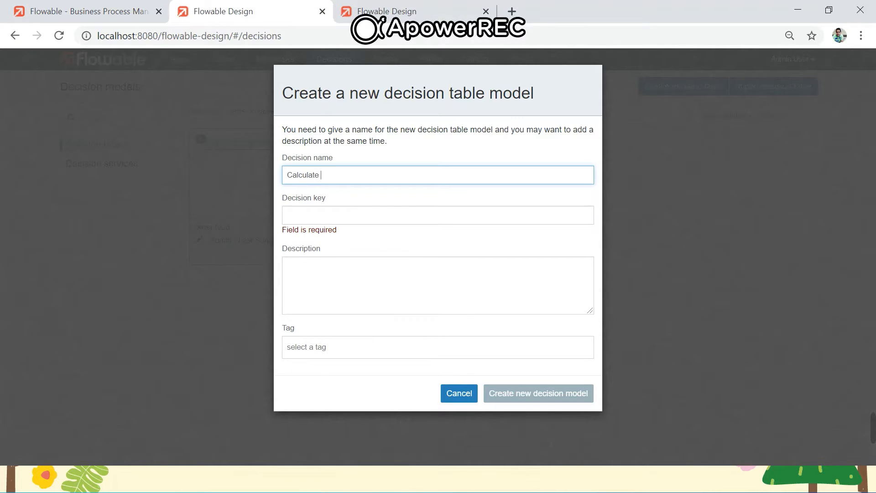
{"action": "type", "text": " Outing Location"}
{"action": "key", "text": "Tab"}
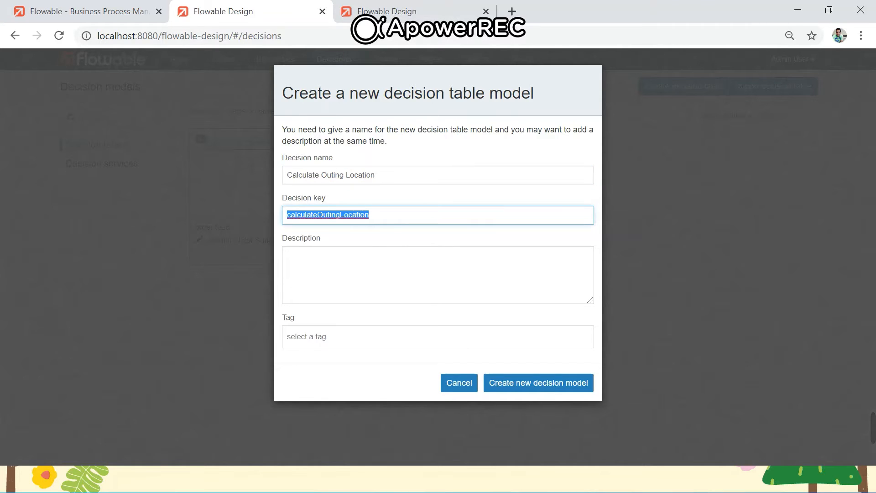
{"action": "key", "text": "Tab"}
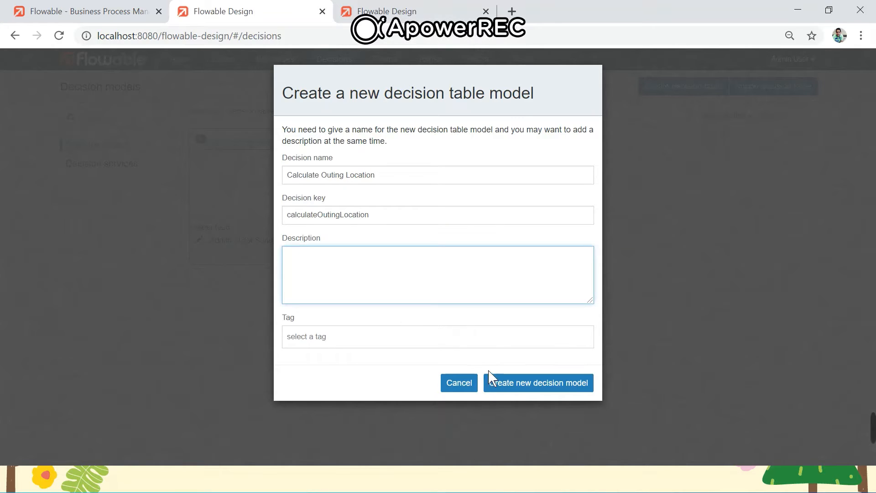
{"action": "left_click", "coordinate": [502, 386]}
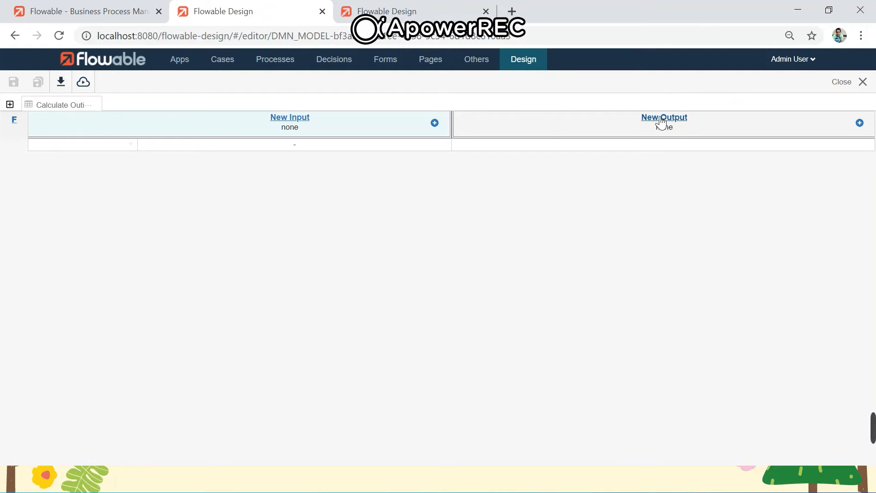
- Set the new decision table's hit policy to Unique and save the setting
{"action": "left_click", "coordinate": [15, 121]}
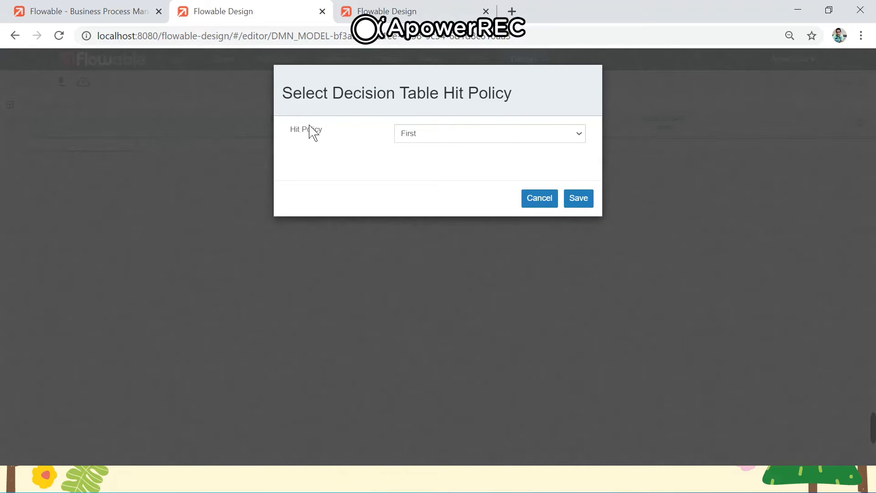
{"action": "left_click", "coordinate": [450, 141]}
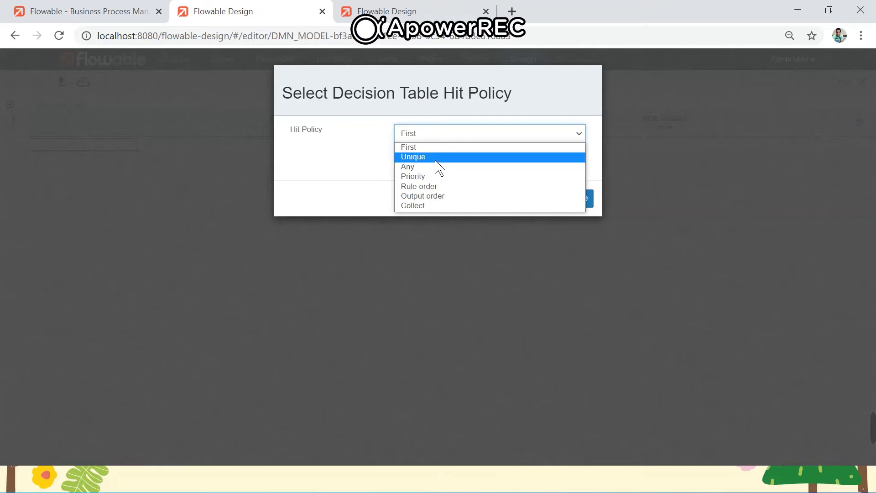
{"action": "left_click", "coordinate": [438, 158]}
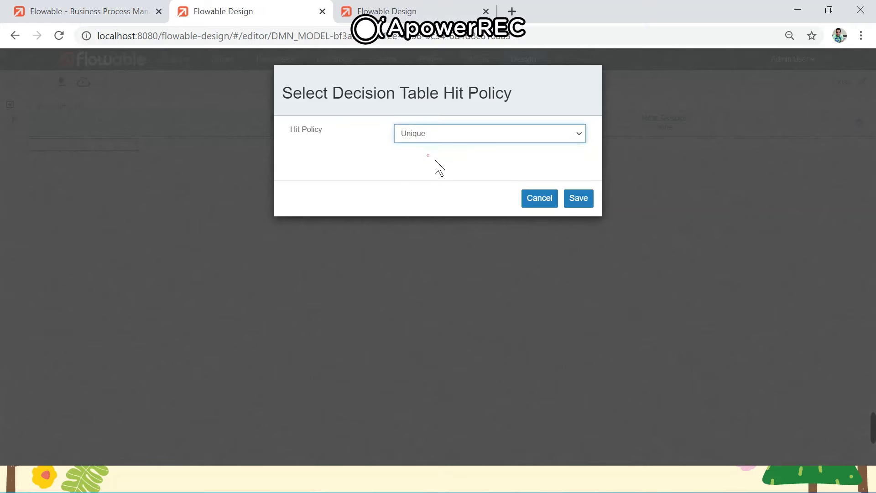
{"action": "left_click", "coordinate": [585, 204]}
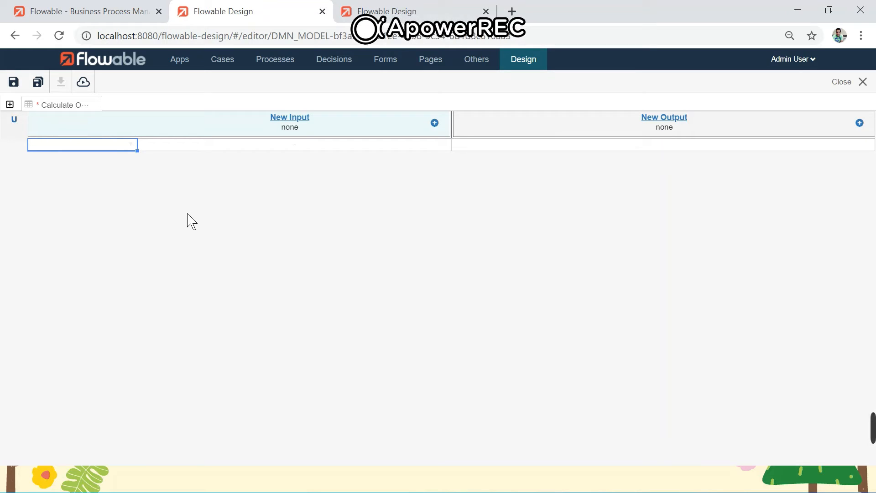
- Switch to the presentation to review the planned decision table inputs and output, and return to the table editor
{"action": "key", "text": "alt+Tab"}
{"action": "key", "text": "alt+Tab"}
{"action": "key", "text": "alt+Tab"}
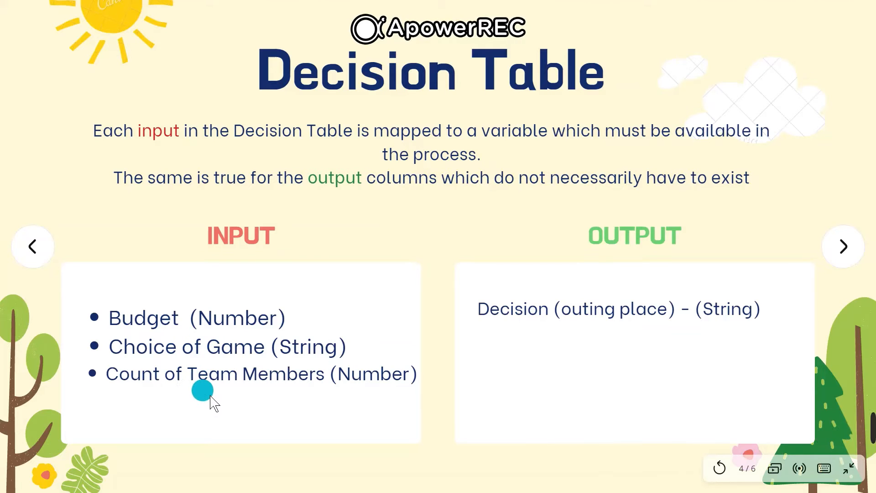
{"action": "key", "text": "alt+Tab"}
{"action": "key", "text": "alt+Tab"}
{"action": "key", "text": "alt+Tab"}
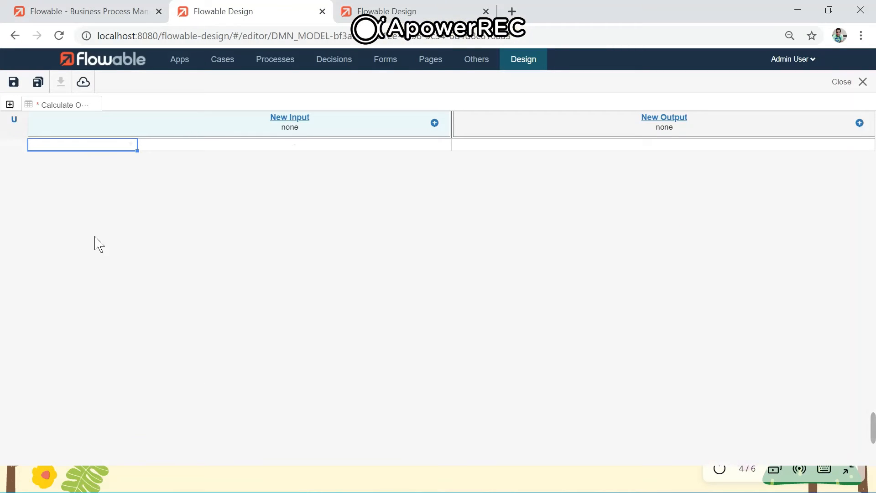
- Add an input column labelled Budget, enter budget as its variable name and set its variable type to number
{"action": "left_click", "coordinate": [437, 126]}
{"action": "left_click", "coordinate": [437, 126]}
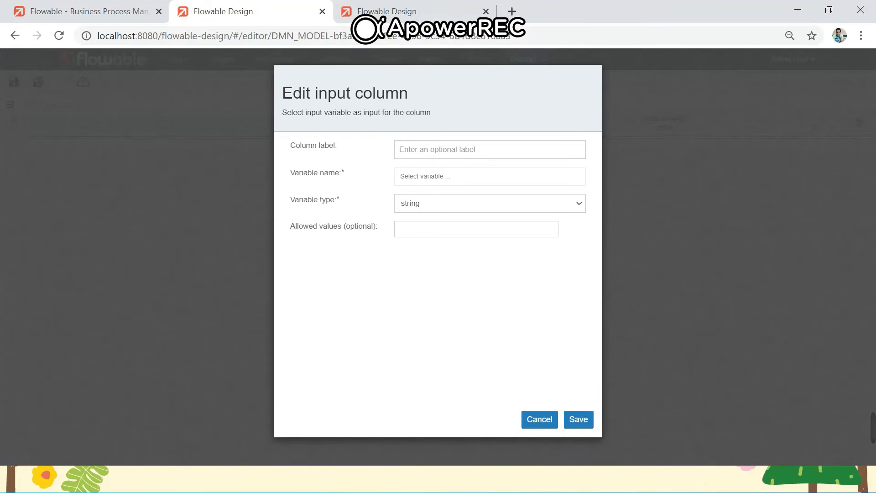
{"action": "left_click", "coordinate": [410, 148]}
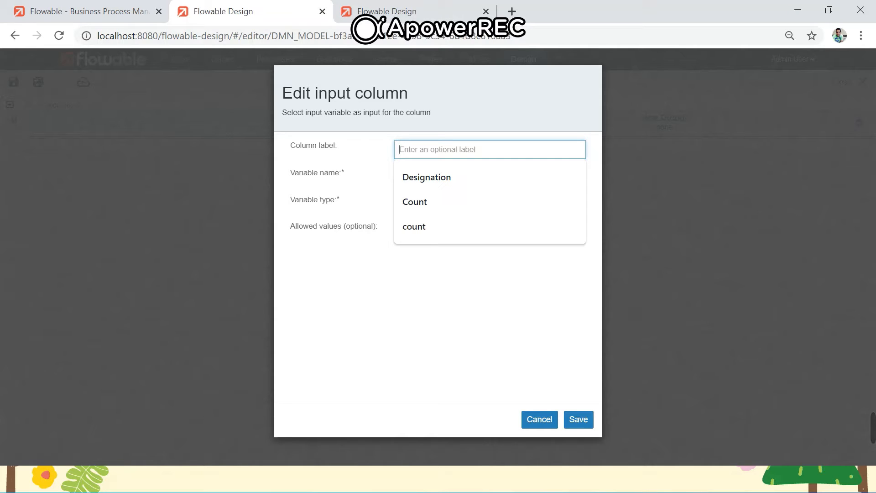
{"action": "type", "text": "Budget"}
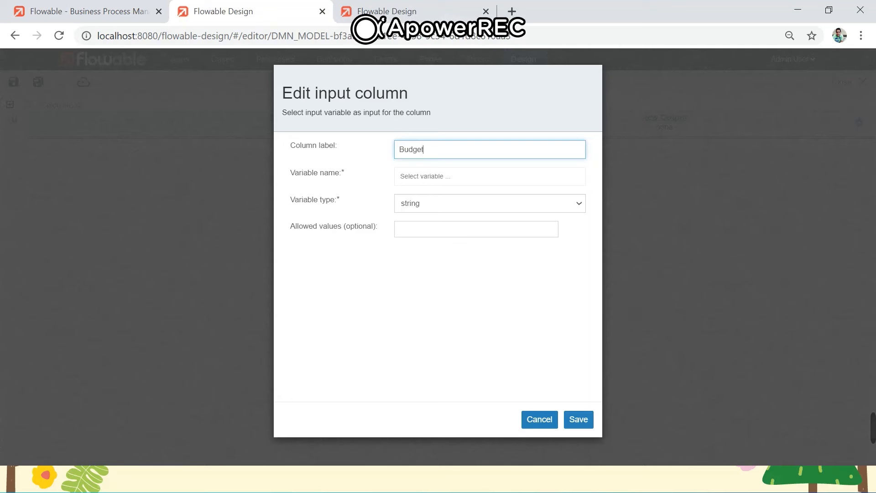
{"action": "key", "text": "Tab"}
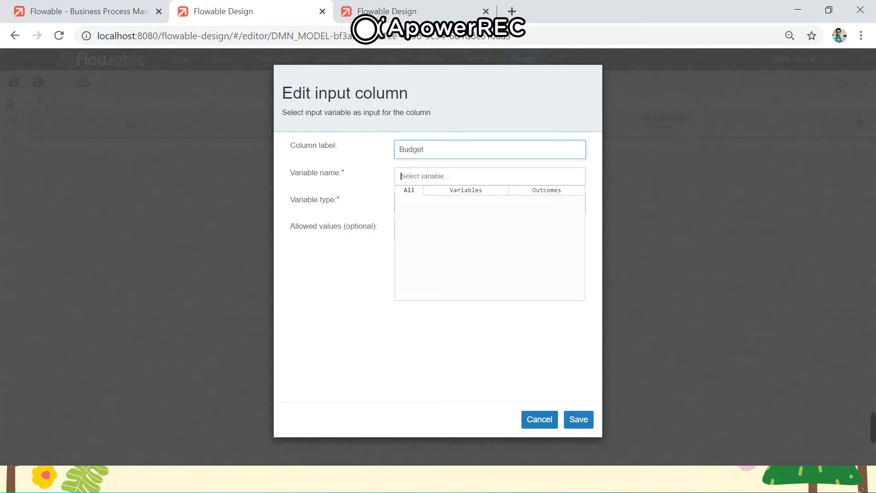
{"action": "type", "text": "budget"}
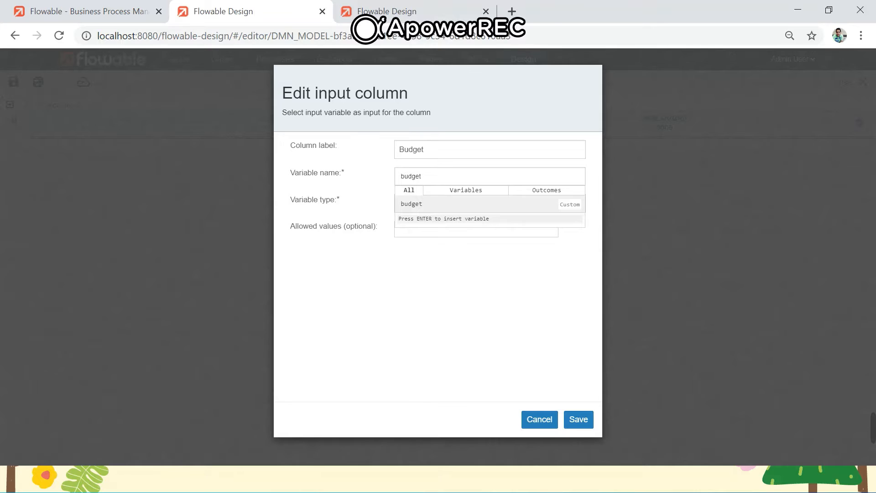
{"action": "key", "text": "Tab"}
{"action": "left_click", "coordinate": [435, 208]}
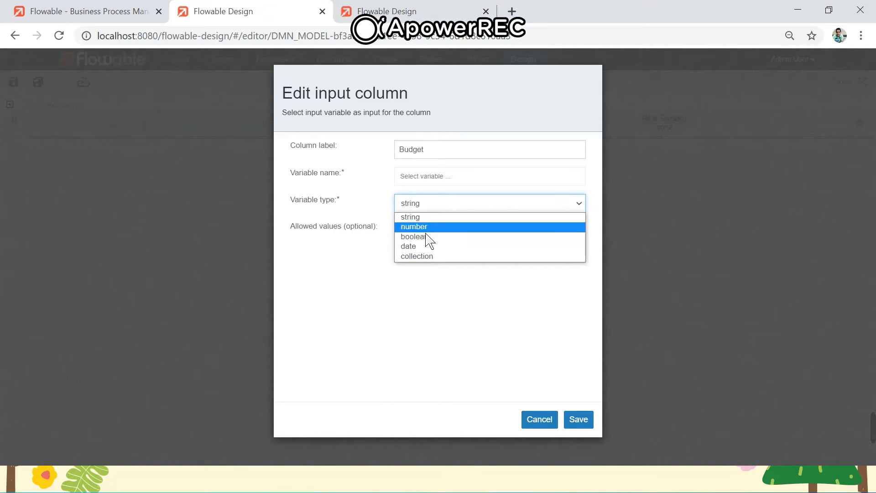
{"action": "left_click", "coordinate": [424, 229]}
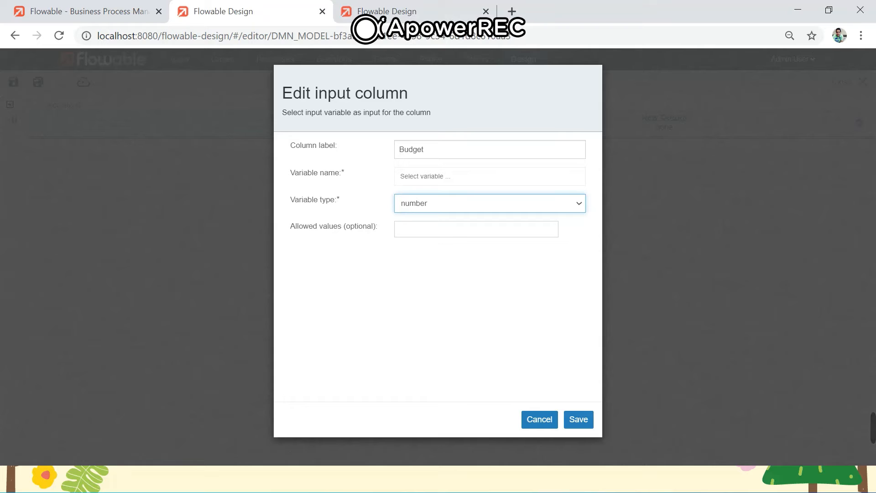
- Try to enter budget as the Budget column's variable name again and save the column
{"action": "left_click", "coordinate": [411, 176]}
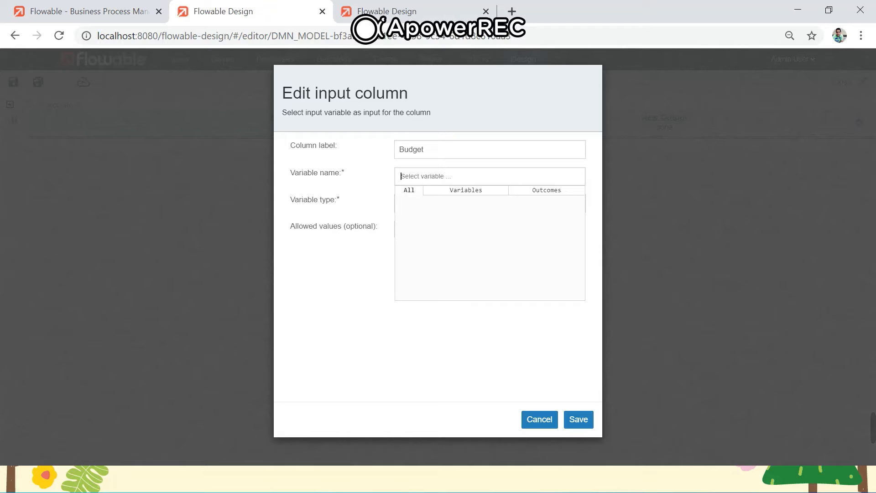
{"action": "type", "text": "budget"}
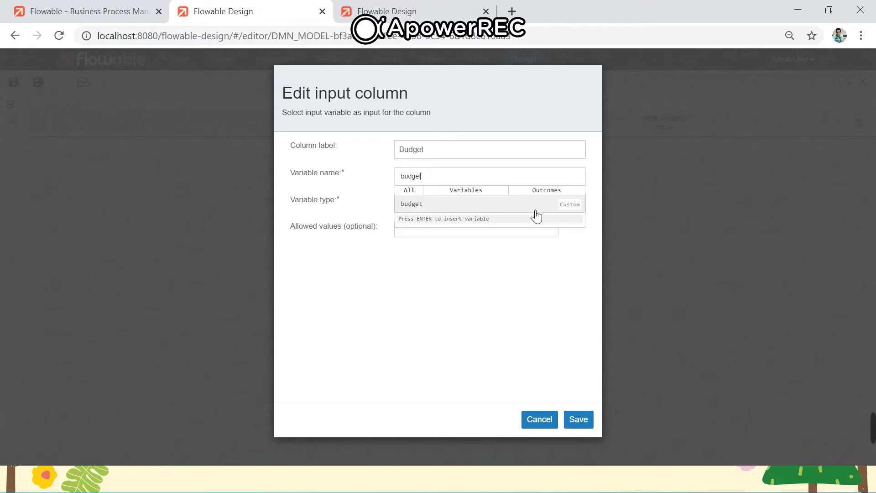
{"action": "left_click", "coordinate": [461, 299]}
{"action": "left_click", "coordinate": [429, 290]}
{"action": "left_click", "coordinate": [359, 323]}
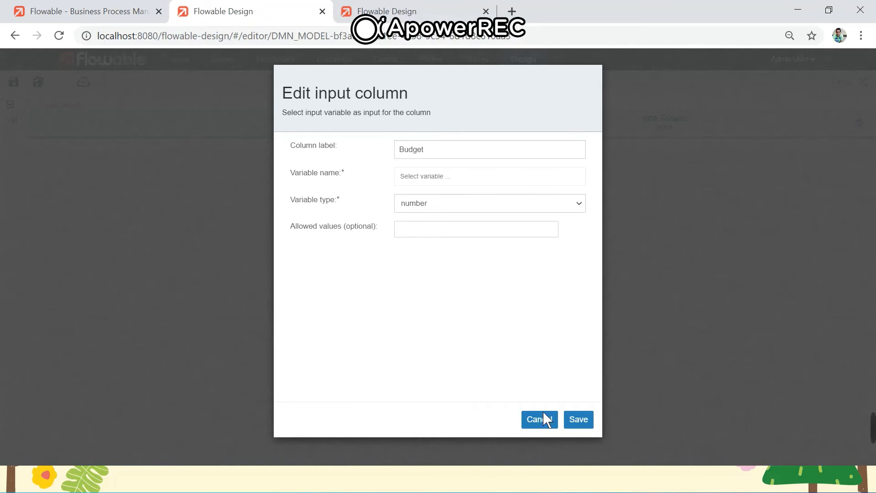
{"action": "left_click", "coordinate": [573, 418]}
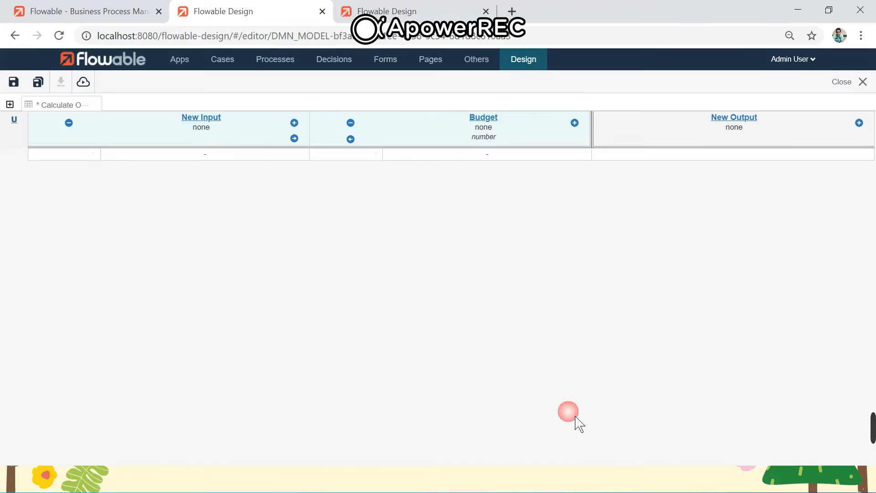
- Add and save an input column labelled Choice of Game, entering choice as the variable name and keeping the string type
{"action": "left_click", "coordinate": [294, 123]}
{"action": "left_click", "coordinate": [424, 149]}
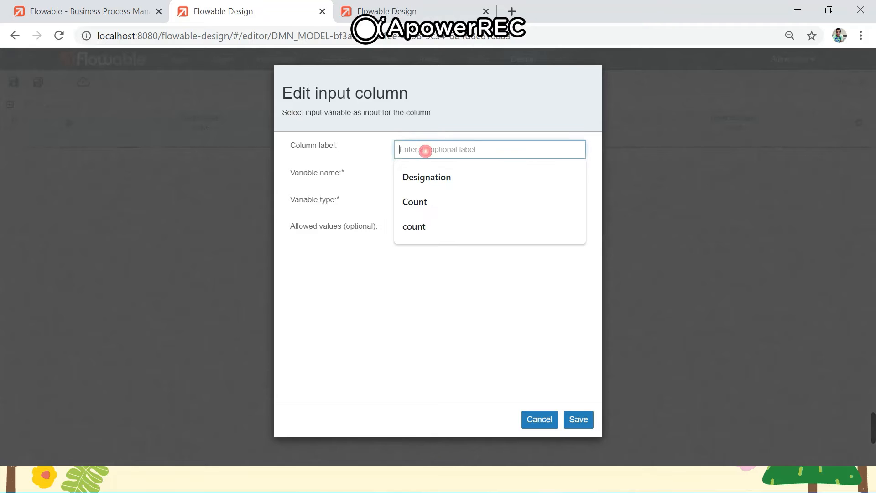
{"action": "type", "text": "Choice of Game"}
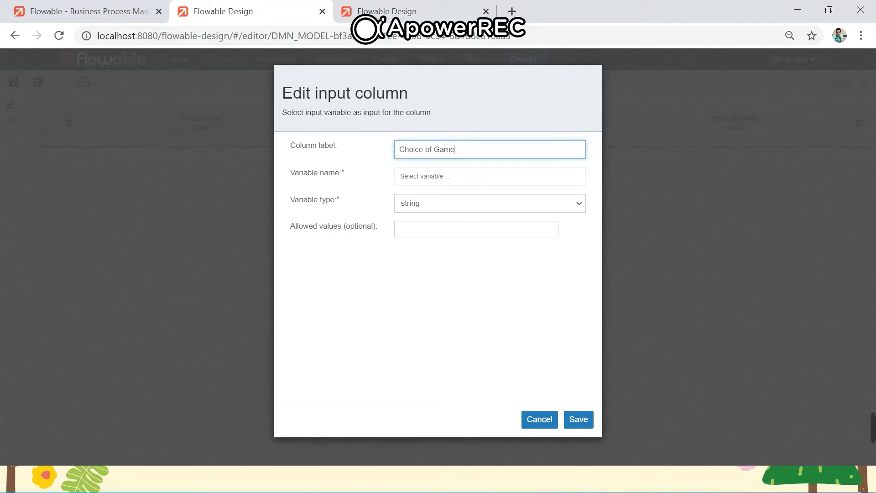
{"action": "key", "text": "Tab"}
{"action": "type", "text": "choi"}
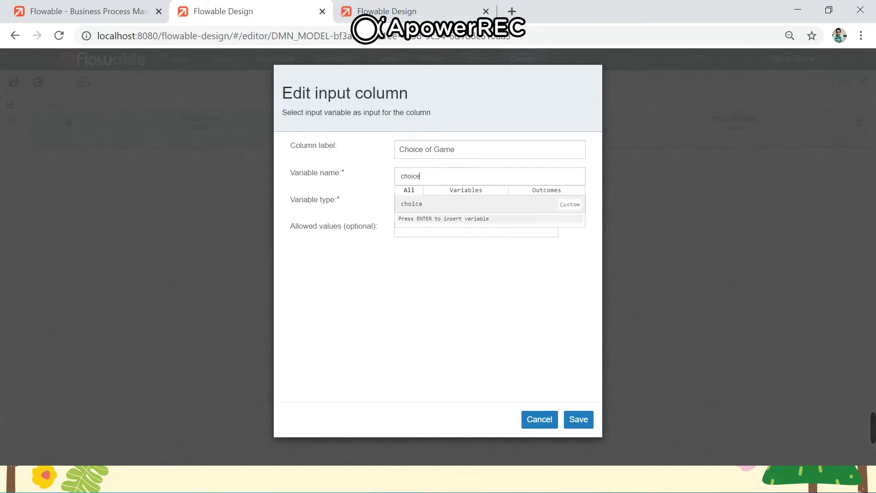
{"action": "key", "text": "Tab"}
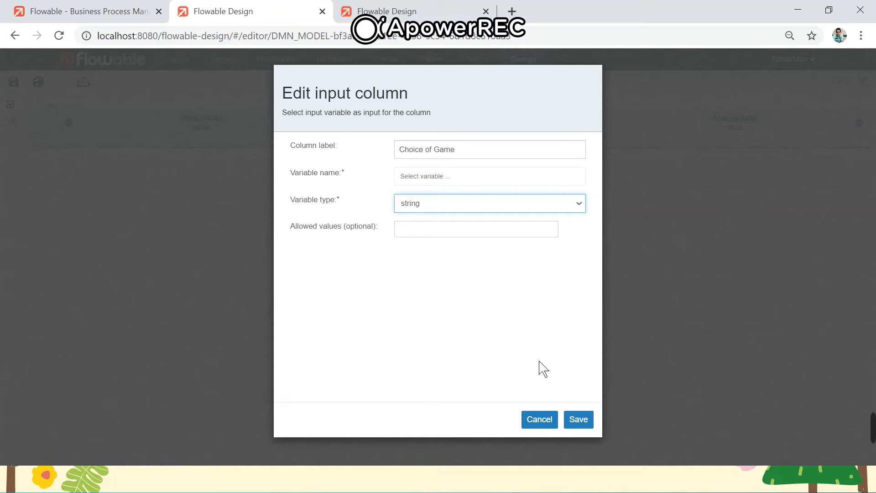
{"action": "left_click", "coordinate": [578, 419]}
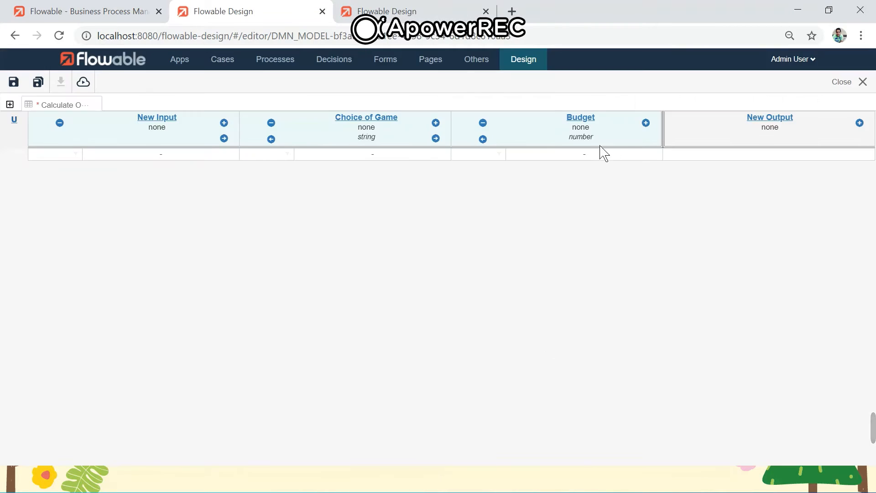
- Add and save an input column labelled Count, entering count as the variable name and number as the variable type
{"action": "left_click", "coordinate": [225, 124]}
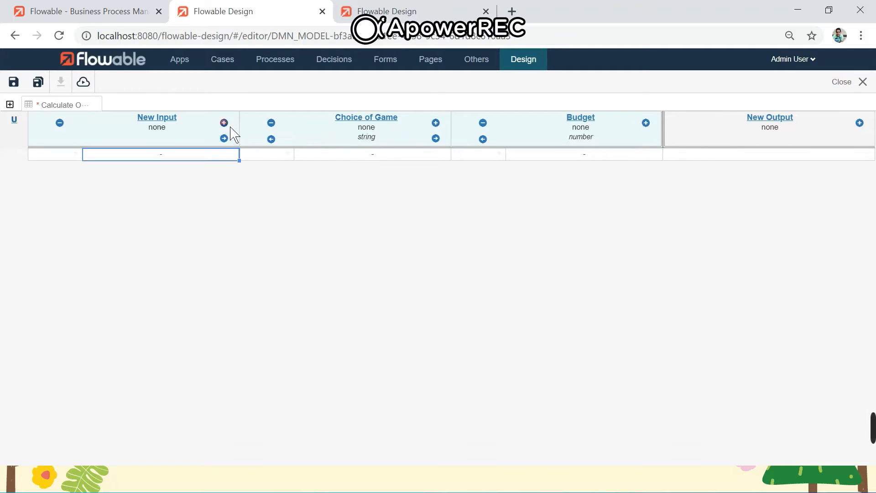
{"action": "left_click", "coordinate": [234, 135]}
{"action": "left_click", "coordinate": [489, 149]}
{"action": "type", "text": "C"}
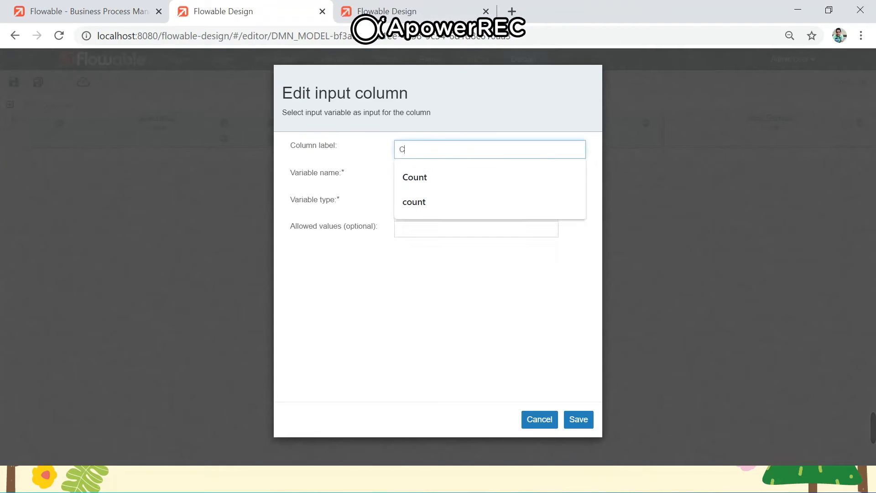
{"action": "type", "text": "ount"}
{"action": "key", "text": "Tab"}
{"action": "type", "text": "co"}
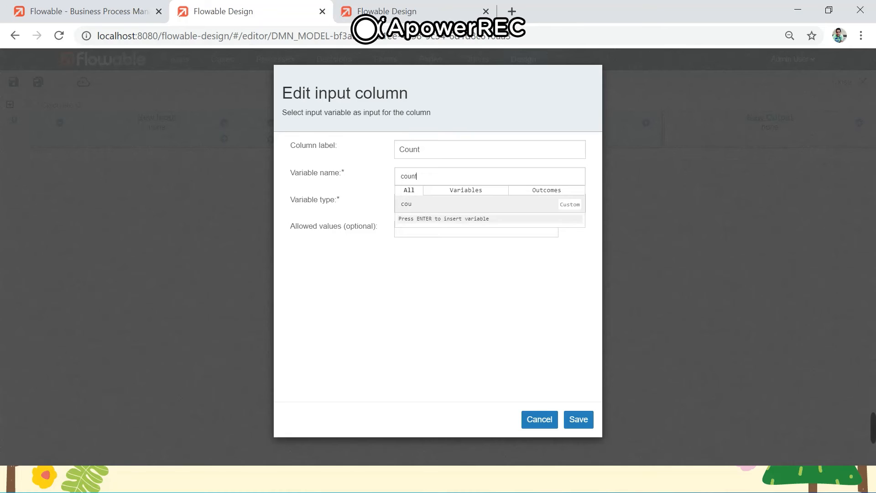
{"action": "left_click", "coordinate": [360, 283]}
{"action": "left_click", "coordinate": [443, 209]}
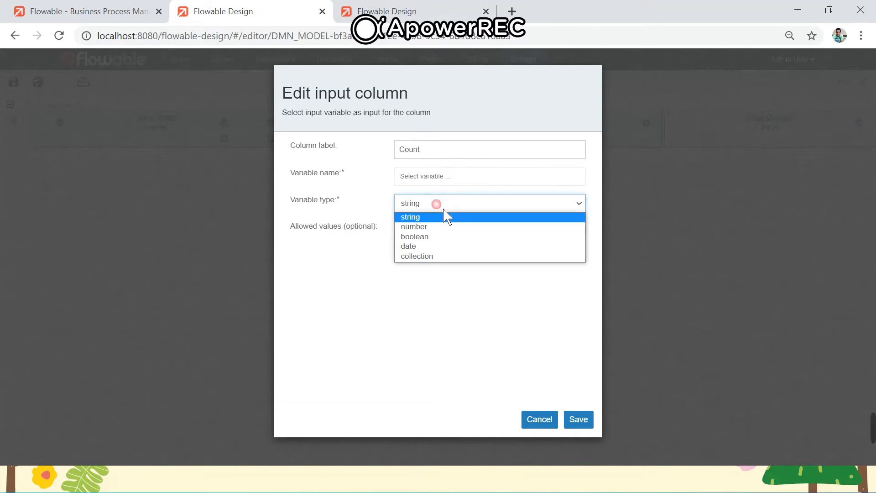
{"action": "left_click", "coordinate": [428, 228]}
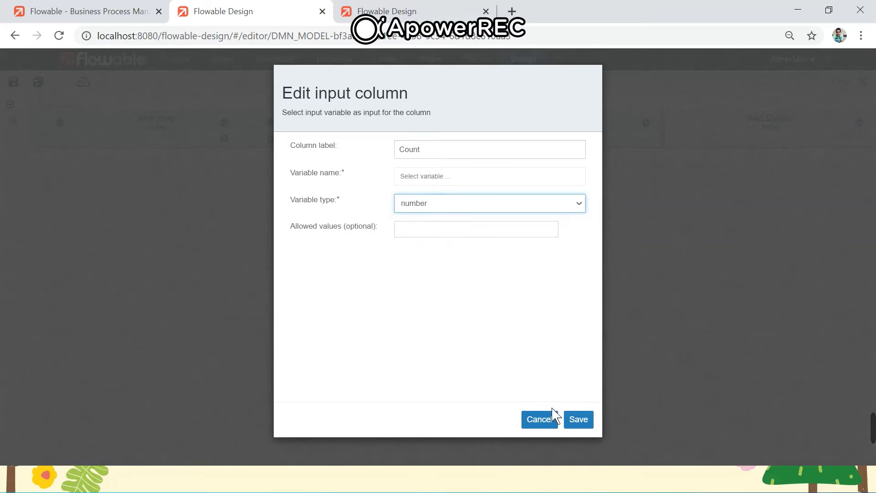
{"action": "left_click", "coordinate": [583, 421]}
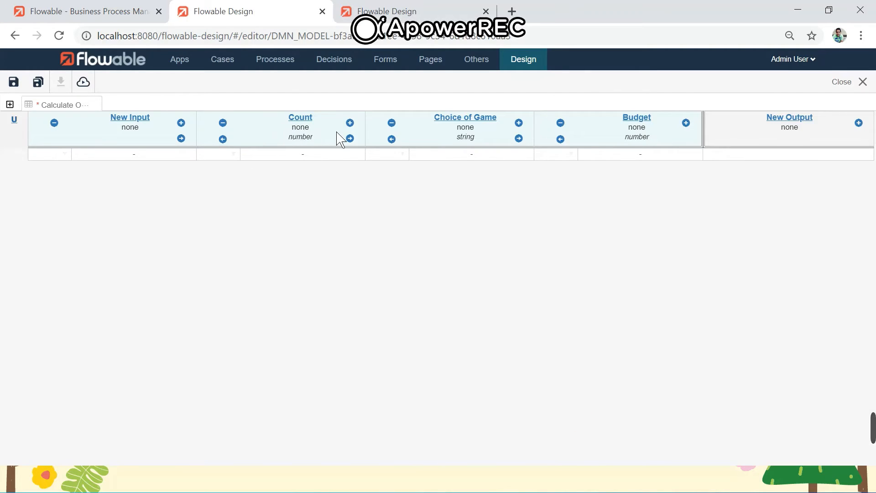
- Add and save an output column labelled Decision with variable ID decision and variable type string
{"action": "left_click", "coordinate": [859, 123]}
{"action": "left_click", "coordinate": [473, 149]}
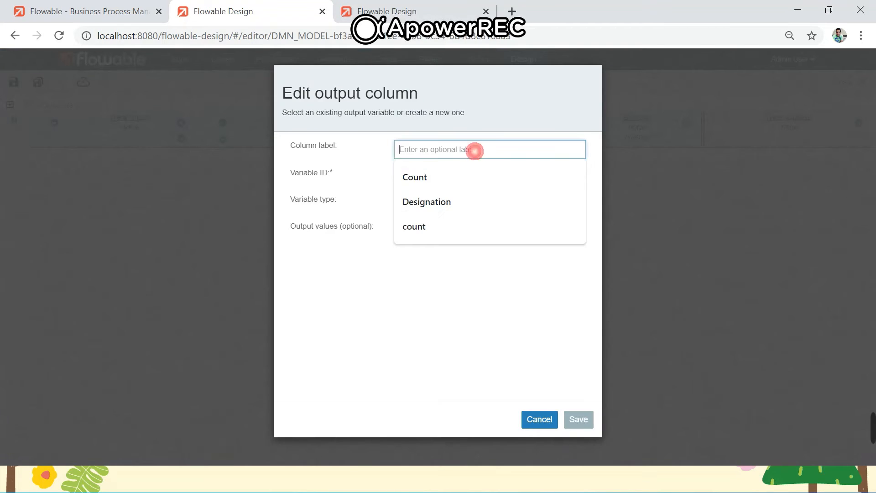
{"action": "type", "text": "Decision"}
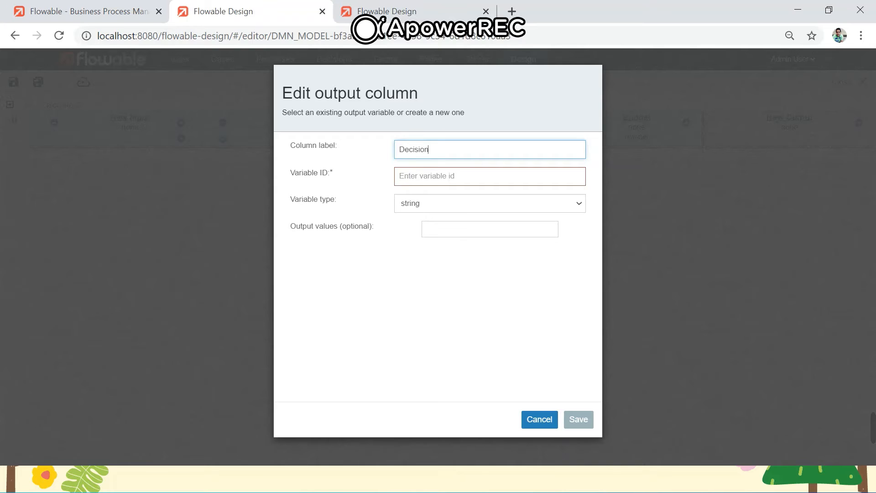
{"action": "key", "text": "Tab"}
{"action": "type", "text": "dec"}
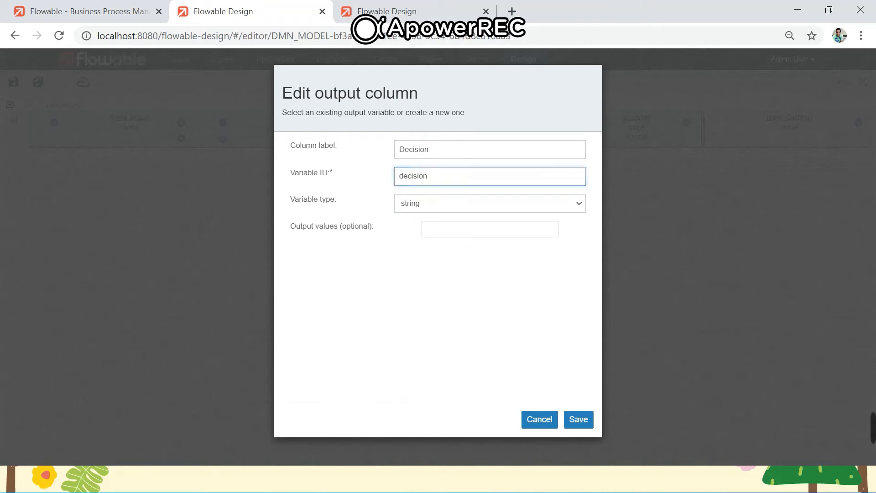
{"action": "key", "text": "Tab"}
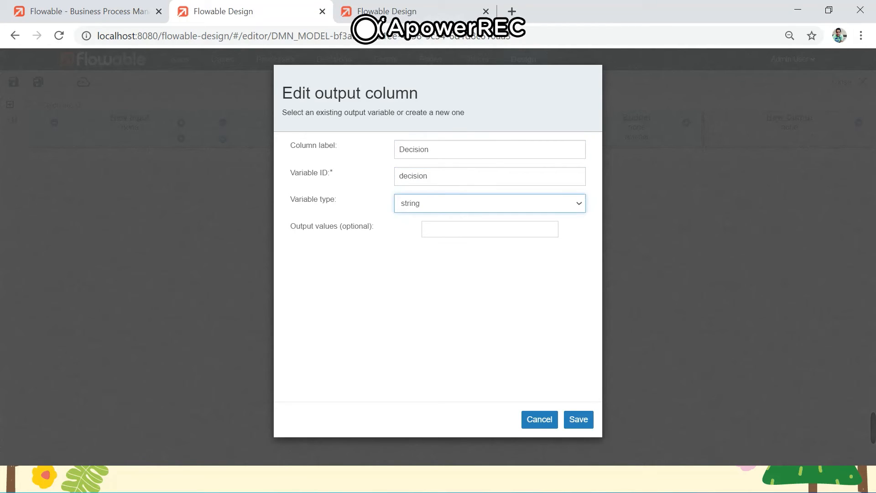
{"action": "left_click", "coordinate": [415, 176]}
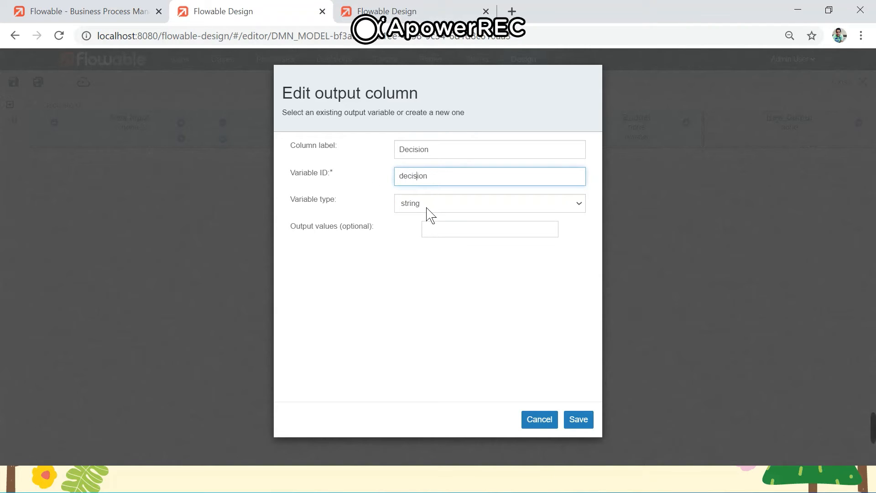
{"action": "left_click", "coordinate": [577, 419]}
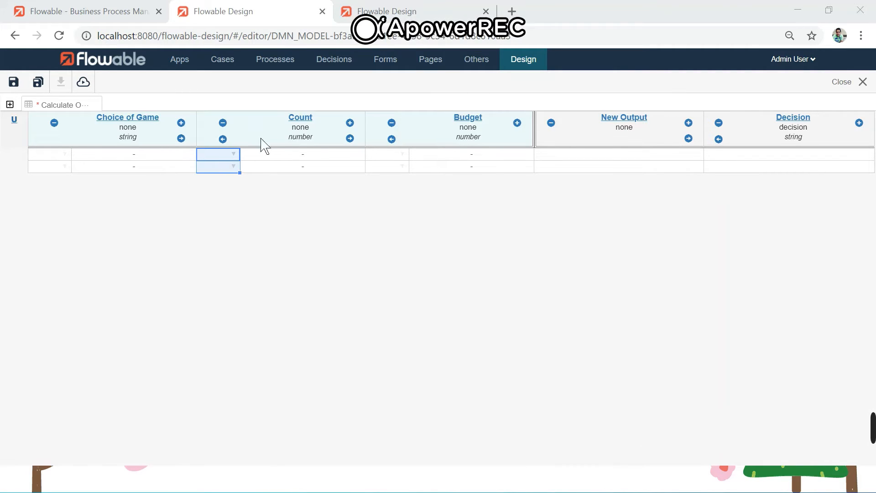
- Reorder the input columns so that Budget comes first, followed by Choice of Game and Count
{"action": "left_click", "coordinate": [391, 138]}
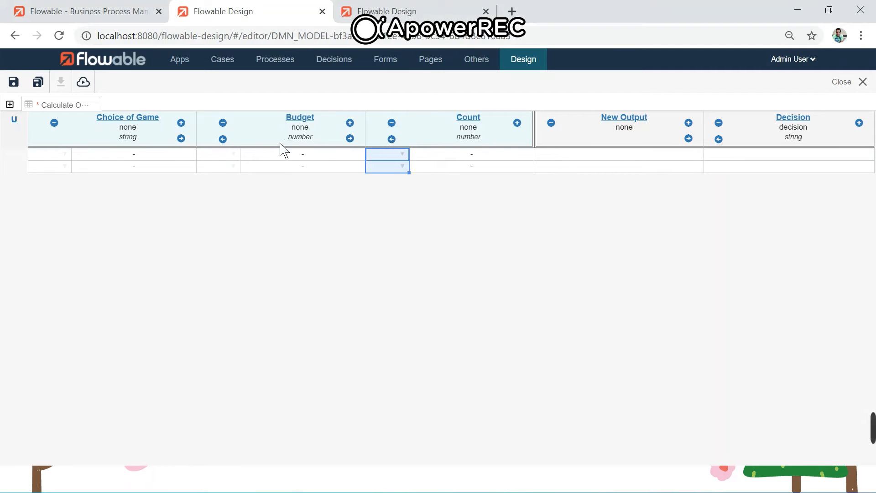
{"action": "left_click", "coordinate": [224, 140]}
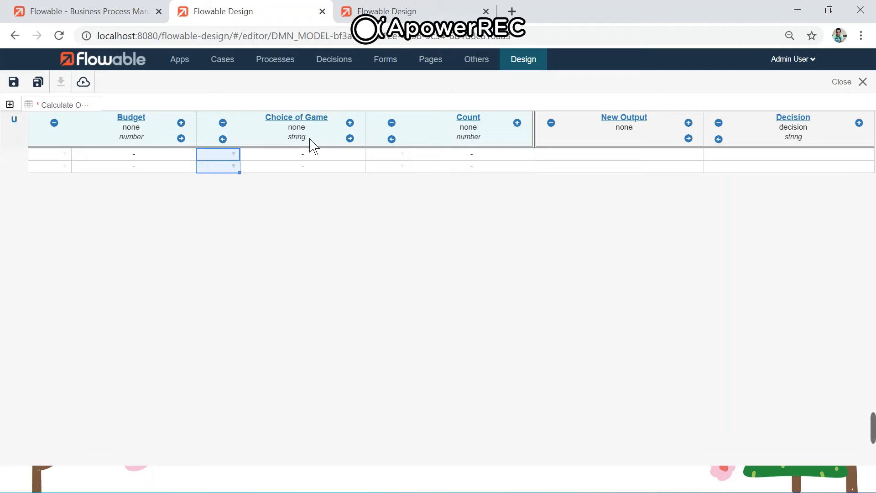
- Switch to the presentation to review the Possible Outcomes slide for the decision rules
{"action": "key", "text": "alt+Tab"}
{"action": "key", "text": "alt+Tab"}
{"action": "key", "text": "alt+Tab"}
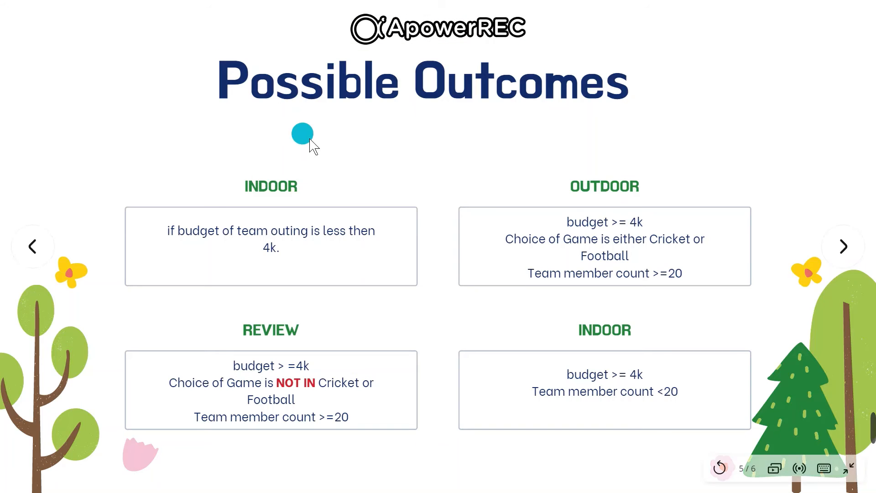
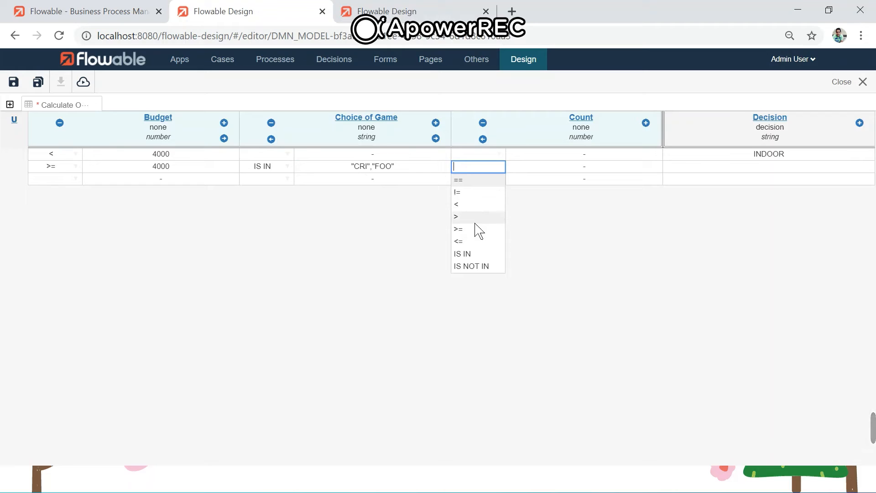
- Complete the second rule with a Count condition of >= 20 and the Decision value OUTDOOR
{"action": "left_click", "coordinate": [475, 229]}
{"action": "left_click", "coordinate": [571, 168]}
{"action": "double_click", "coordinate": [571, 168]}
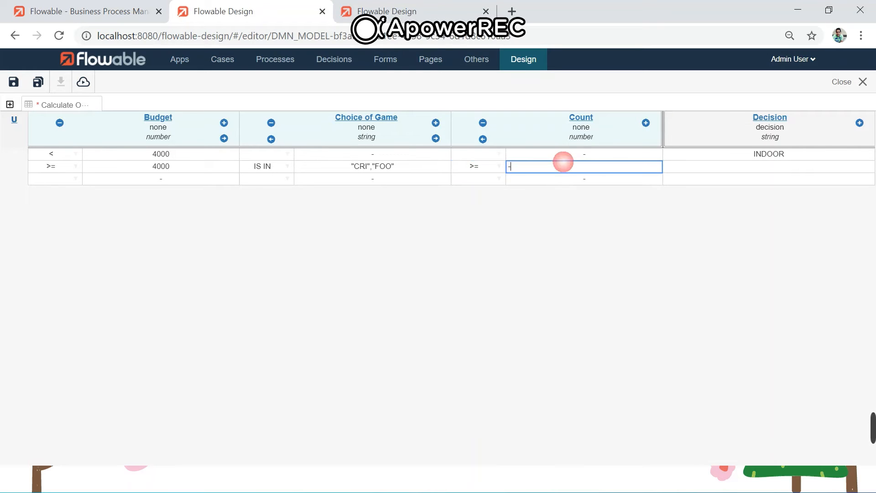
{"action": "key", "text": "Tab"}
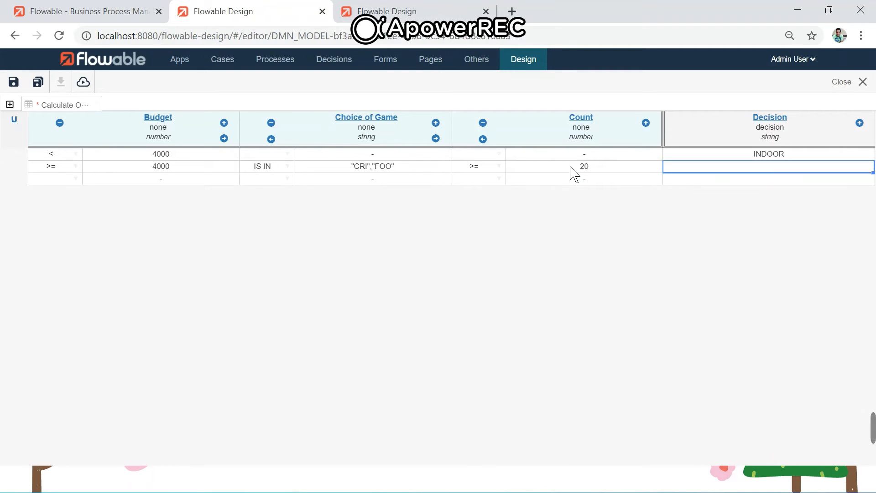
{"action": "type", "text": "OUTDOOR"}
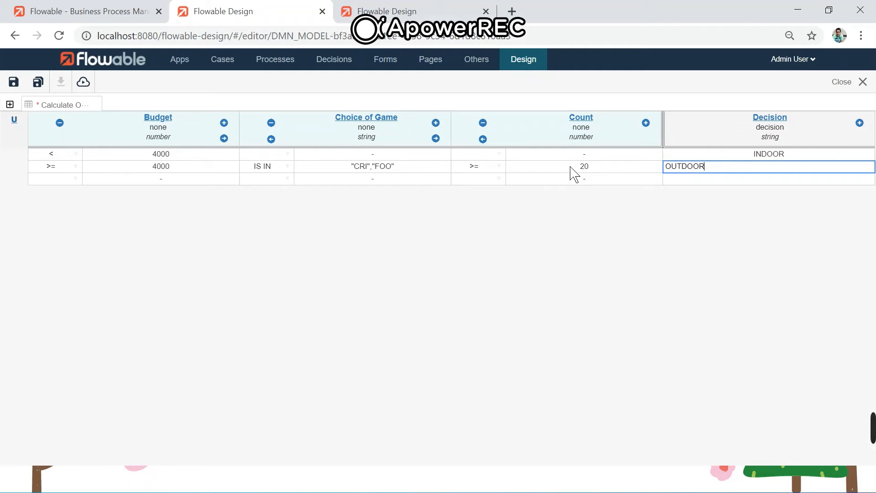
- Check the Possible Outcomes slide for the REVIEW conditions and set the third rule's Budget condition to >= 4000
{"action": "key", "text": "Tab"}
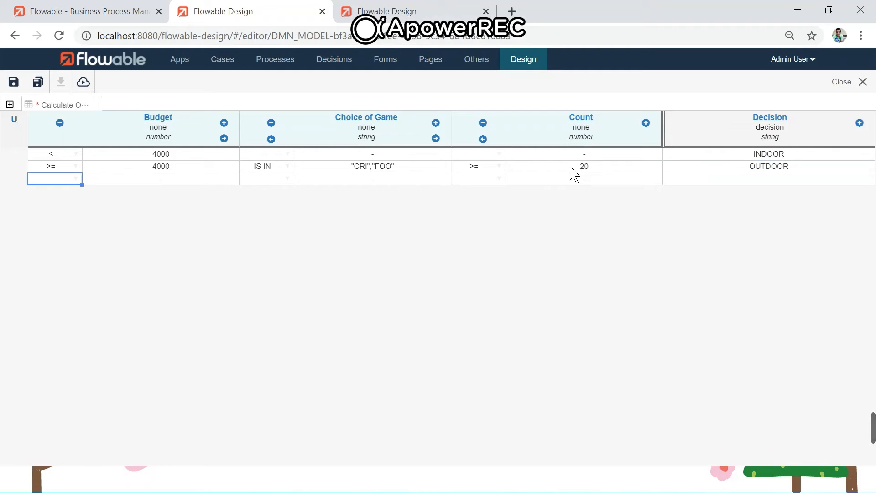
{"action": "key", "text": "alt+Tab"}
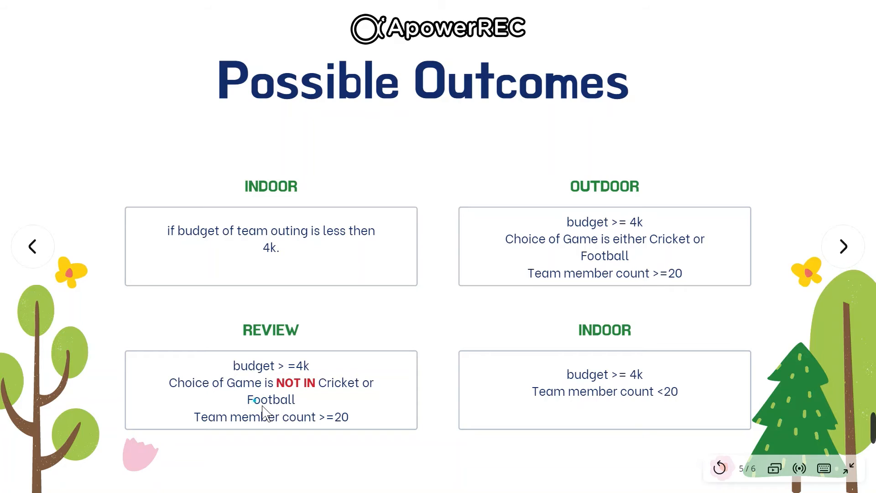
{"action": "key", "text": "alt+Tab"}
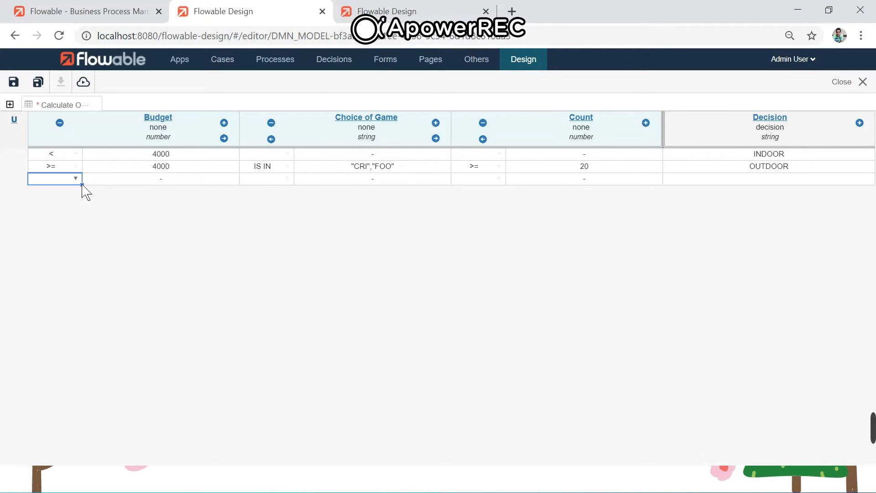
{"action": "left_click", "coordinate": [75, 178]}
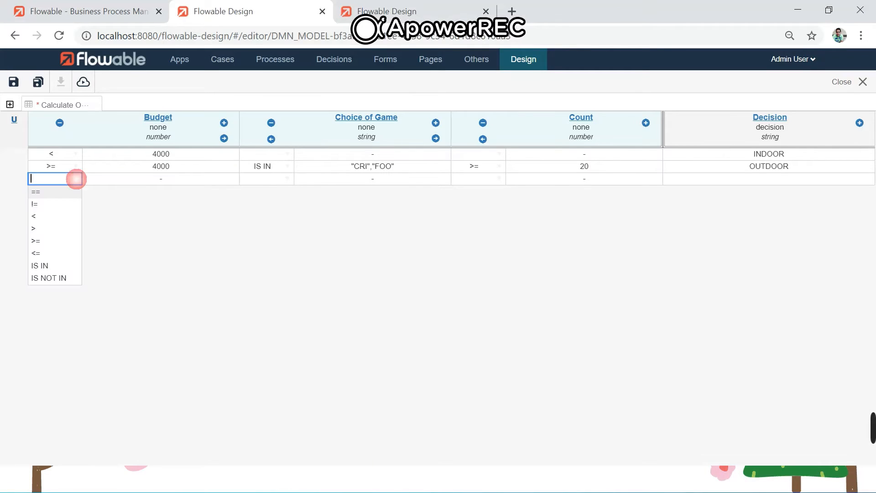
{"action": "left_click", "coordinate": [45, 240]}
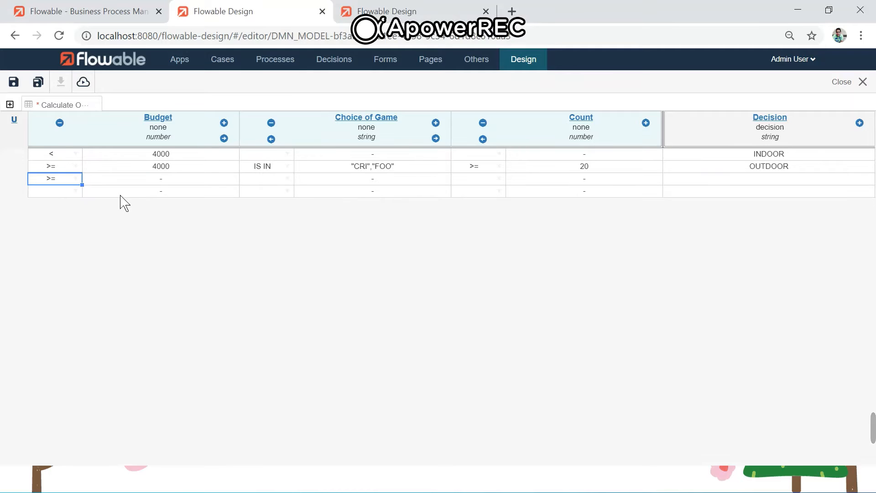
{"action": "left_click", "coordinate": [162, 179]}
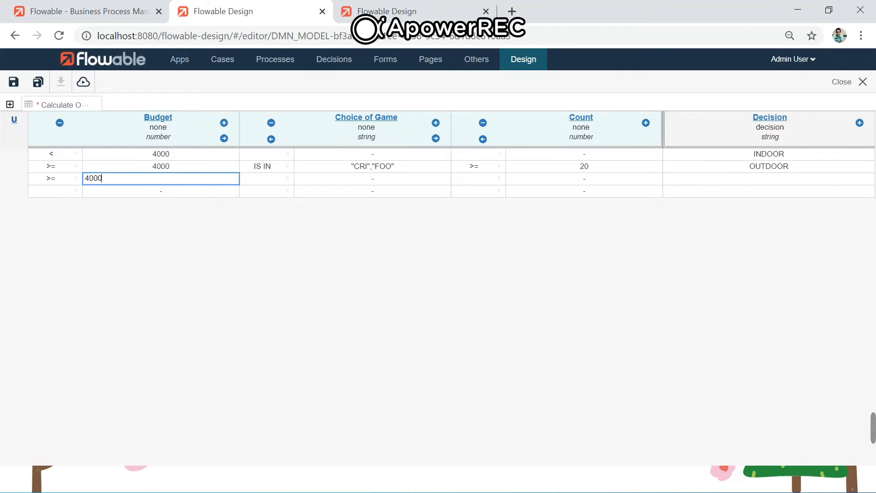
{"action": "key", "text": "Tab"}
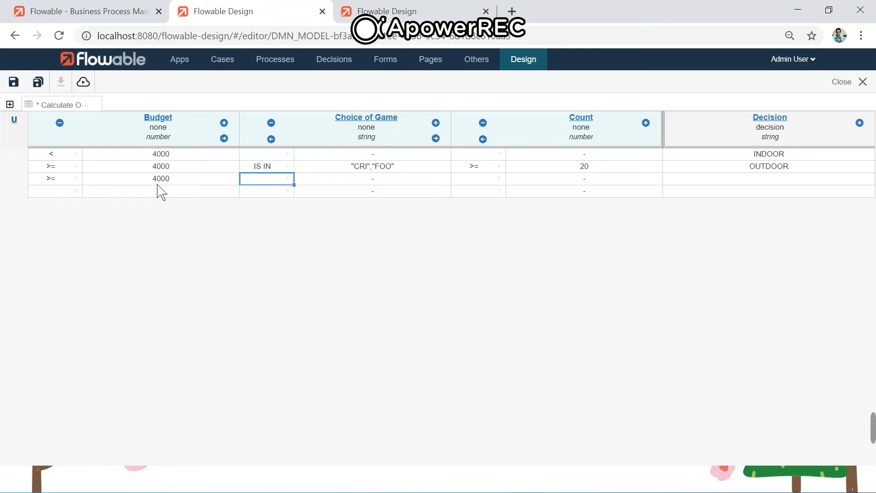
- Set the third rule's Choice of Game condition to IS NOT IN with the values "CRI","FOO"
{"action": "left_click", "coordinate": [288, 180]}
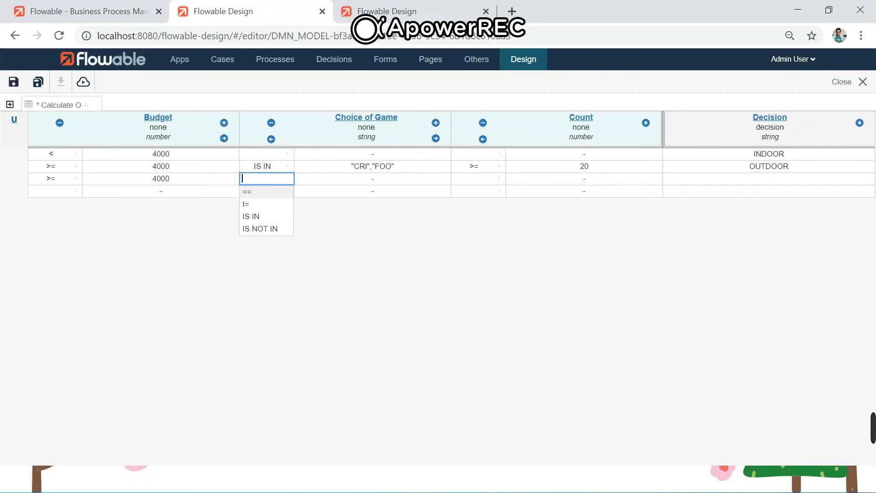
{"action": "left_click", "coordinate": [269, 229]}
{"action": "left_click", "coordinate": [368, 181]}
{"action": "double_click", "coordinate": [365, 180]}
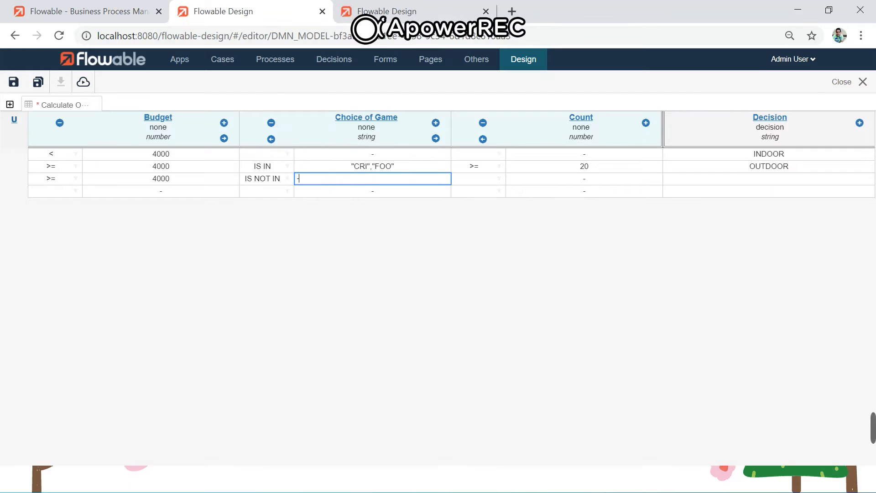
{"action": "type", "text": "\"CRI\",\"FOO\""}
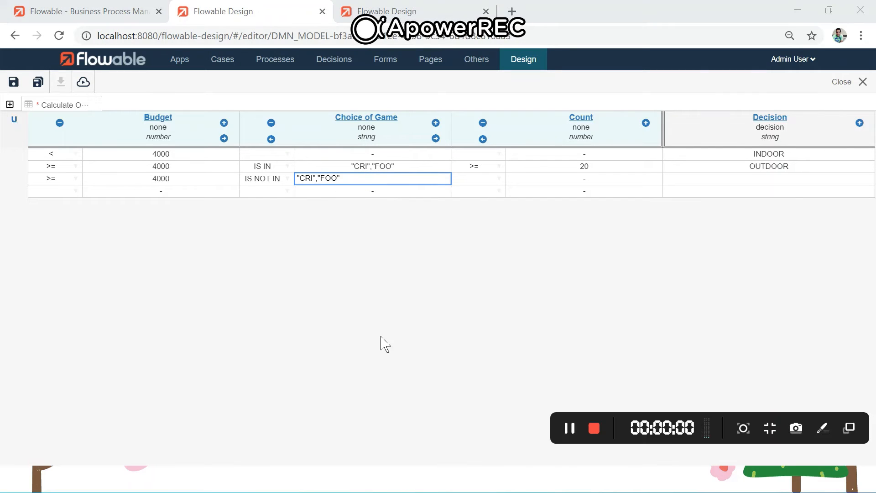
- Set the third rule's Count condition to < 20
{"action": "left_click", "coordinate": [494, 181]}
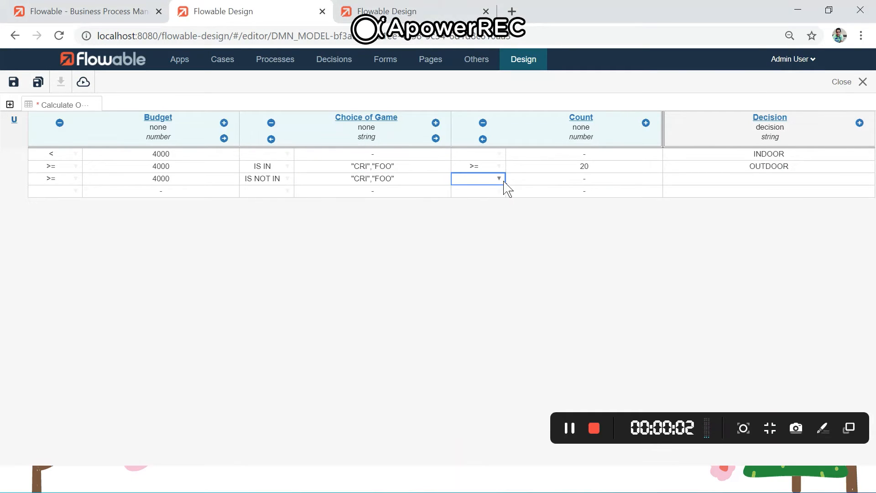
{"action": "left_click", "coordinate": [501, 180]}
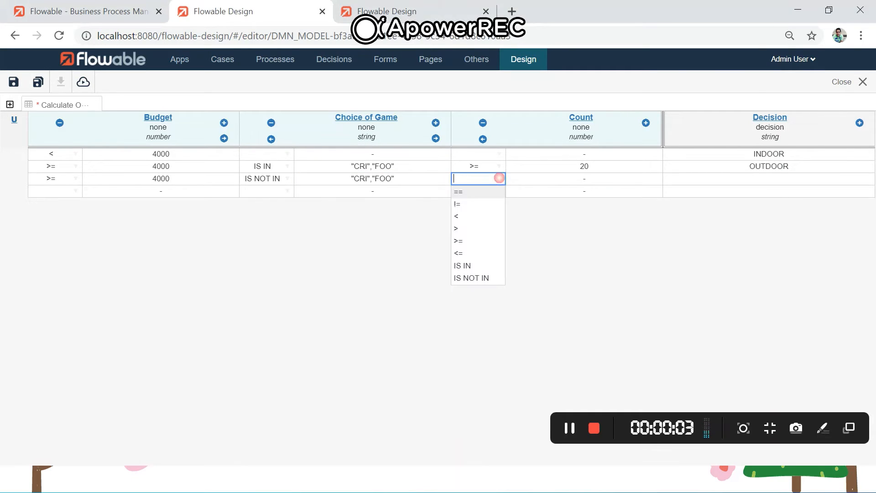
{"action": "left_click", "coordinate": [468, 219]}
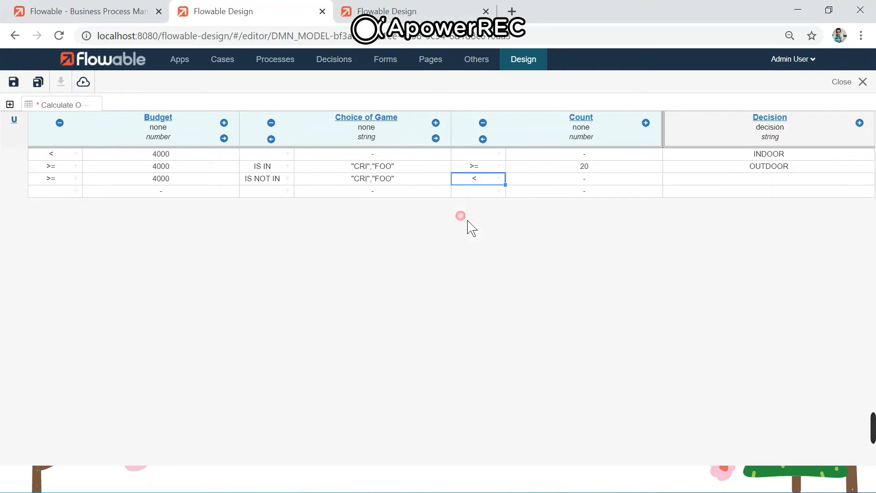
{"action": "double_click", "coordinate": [557, 177]}
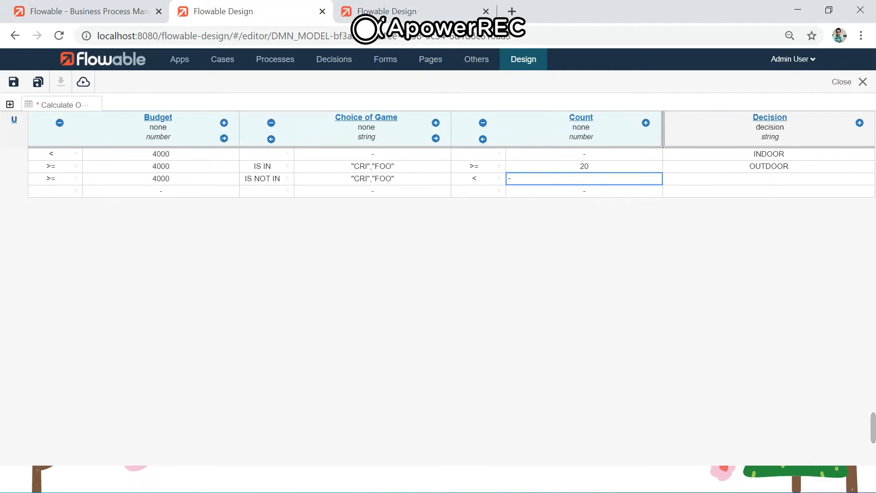
{"action": "key", "text": "Tab"}
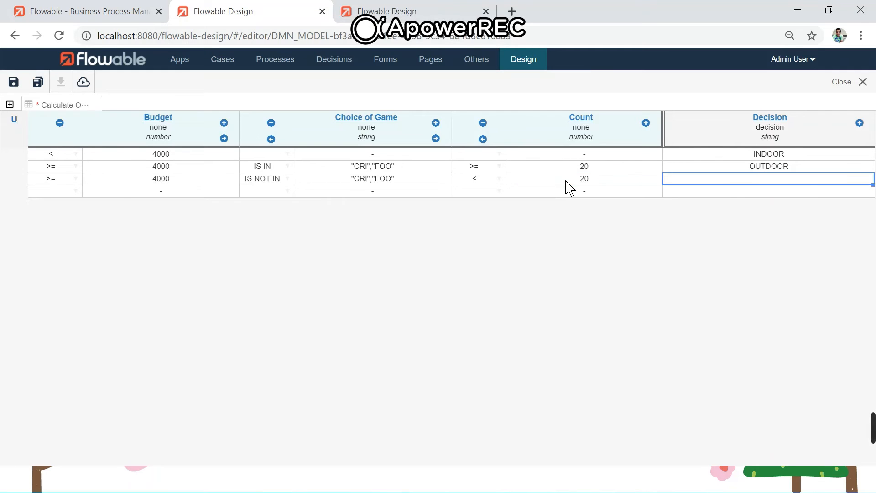
- Compare the third rule with the Possible Outcomes slide and change its Count operator to >=
{"action": "key", "text": "alt+Tab"}
{"action": "key", "text": "Tab"}
{"action": "key", "text": "Tab"}
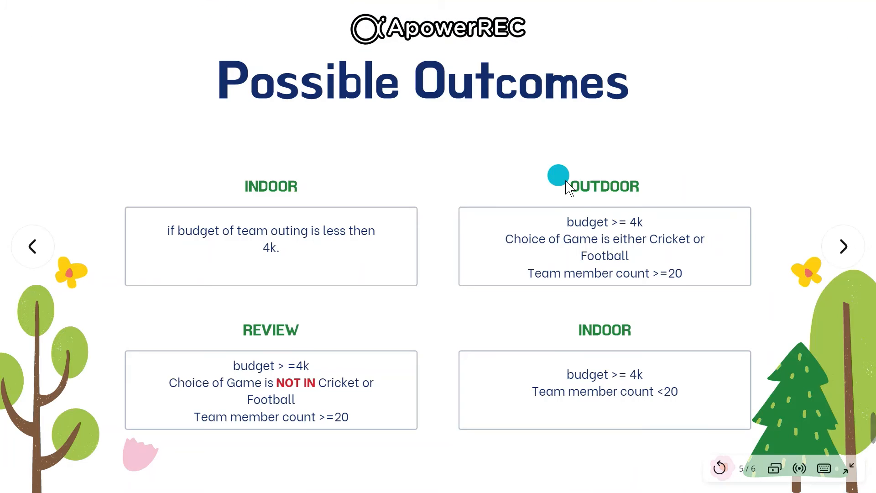
{"action": "key", "text": "alt+Tab"}
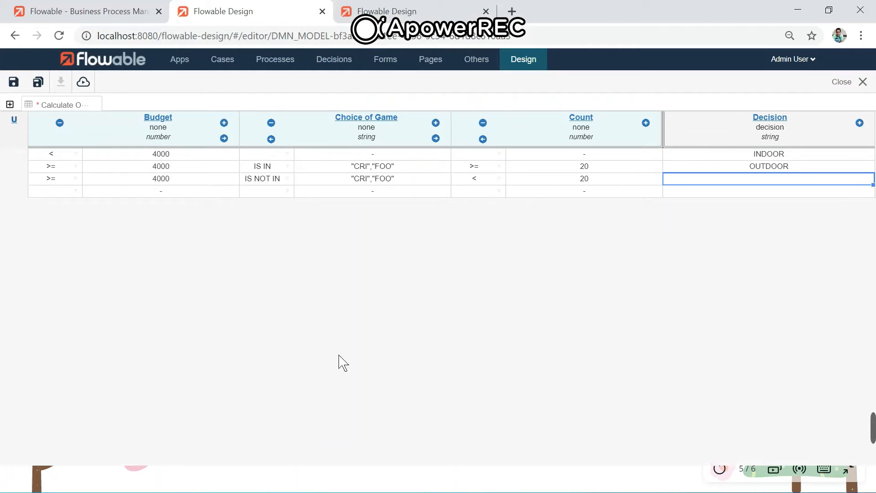
{"action": "left_click", "coordinate": [501, 179]}
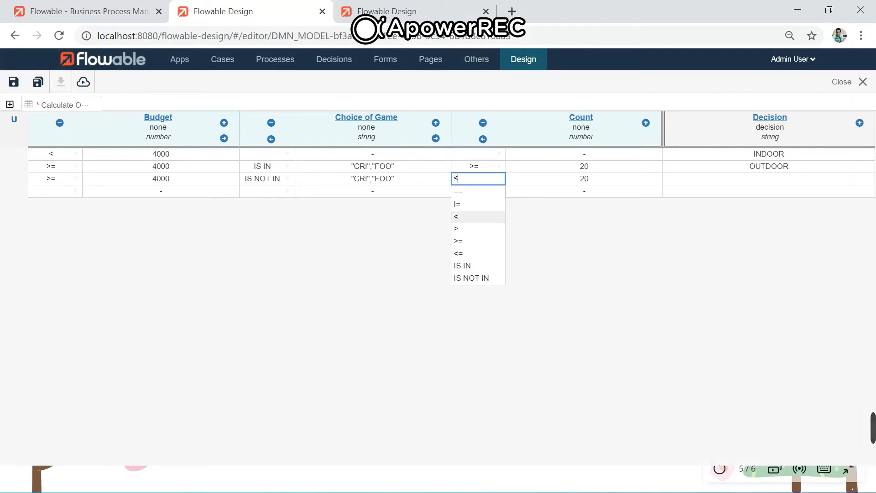
{"action": "left_click", "coordinate": [479, 240]}
- Enter REVIEW as the Decision value of the third rule
{"action": "left_click", "coordinate": [709, 184]}
{"action": "left_click", "coordinate": [700, 180]}
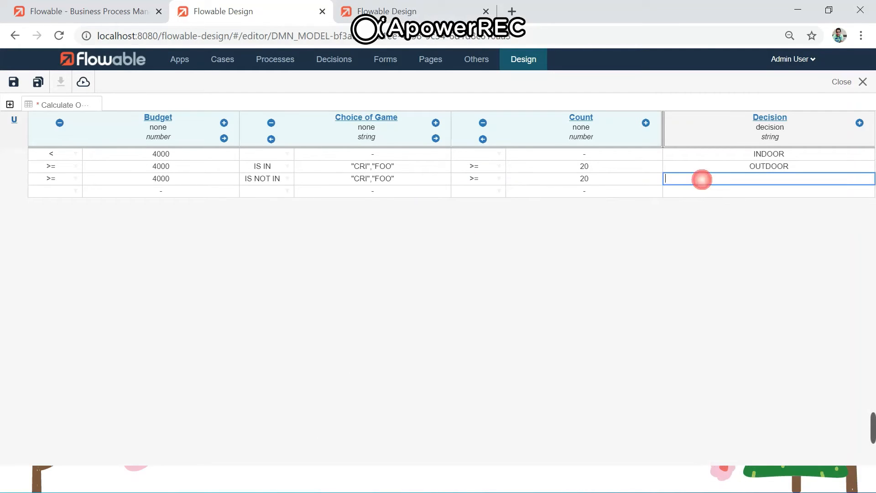
{"action": "type", "text": "REVIEW"}
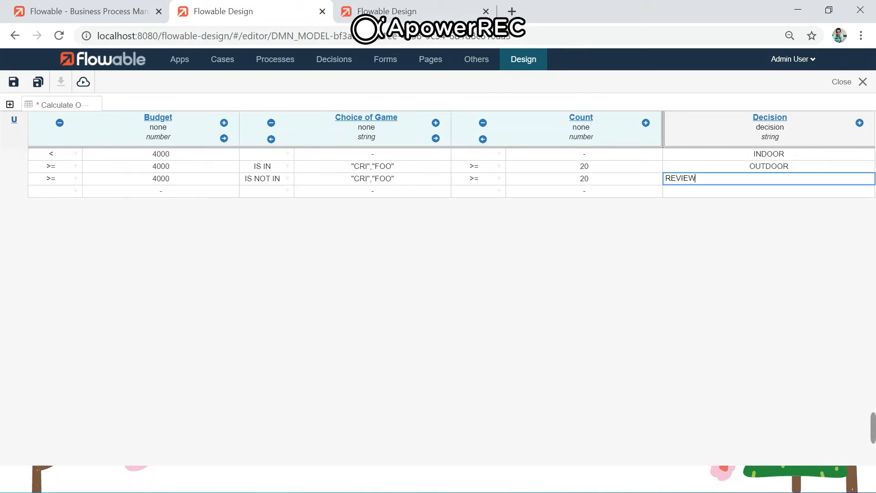
{"action": "key", "text": "Tab"}
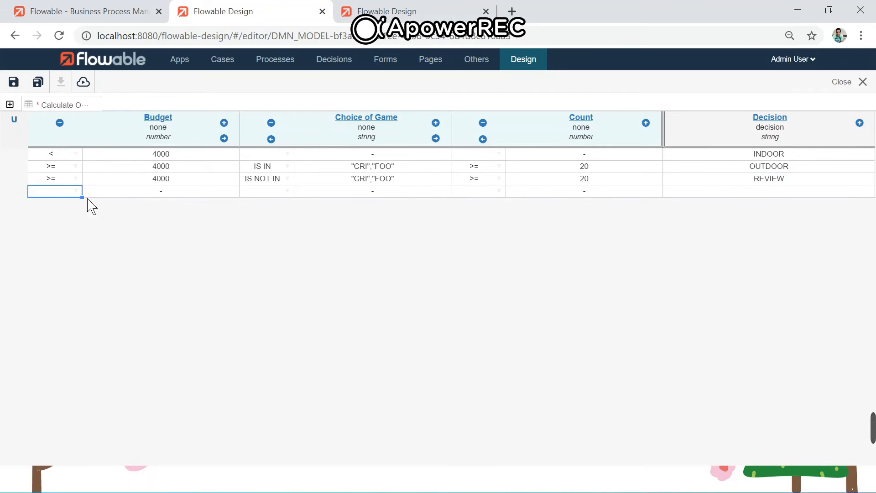
- Check the Possible Outcomes slide for the last INDOOR case and set the fourth rule's Budget condition to >= 4000
{"action": "key", "text": "alt+Tab"}
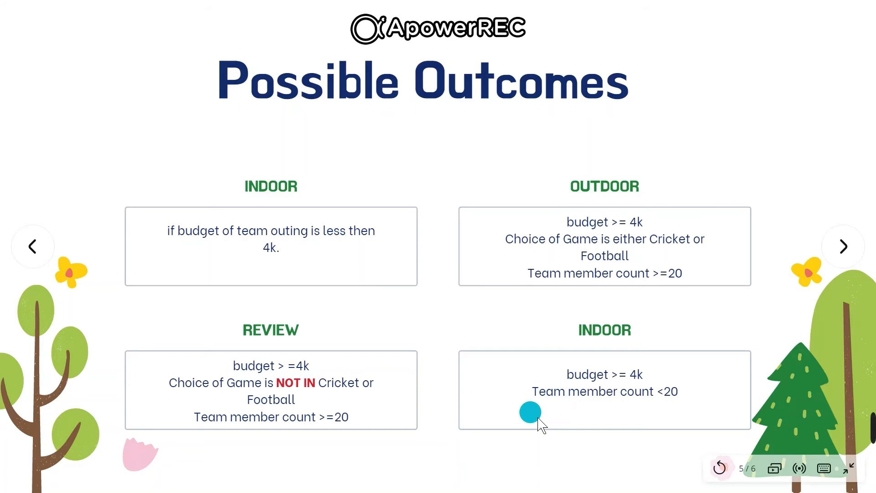
{"action": "key", "text": "alt+Tab"}
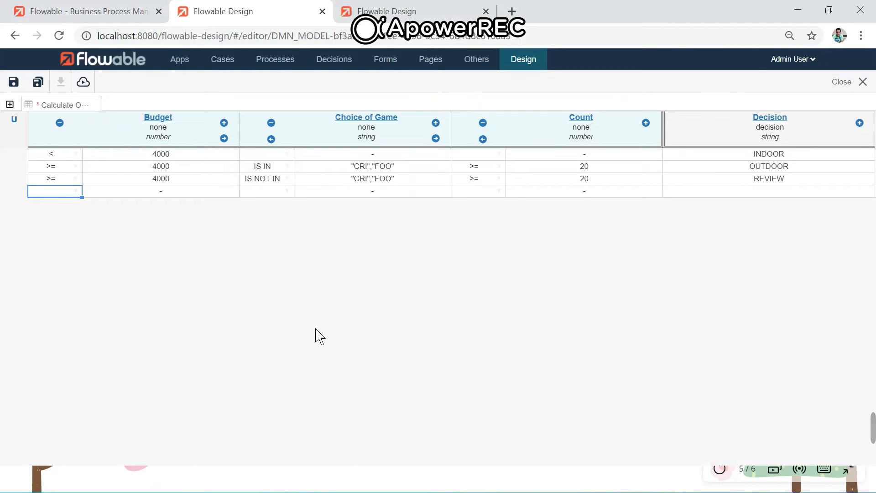
{"action": "left_click", "coordinate": [76, 191]}
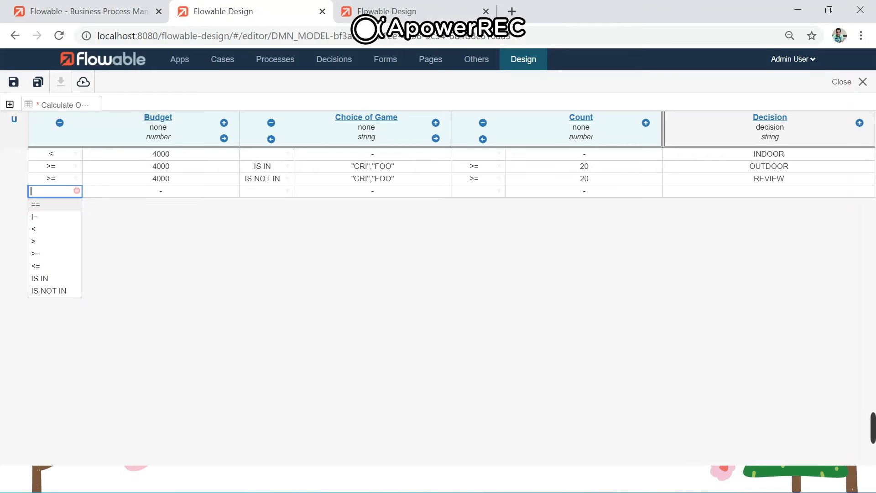
{"action": "left_click", "coordinate": [53, 253]}
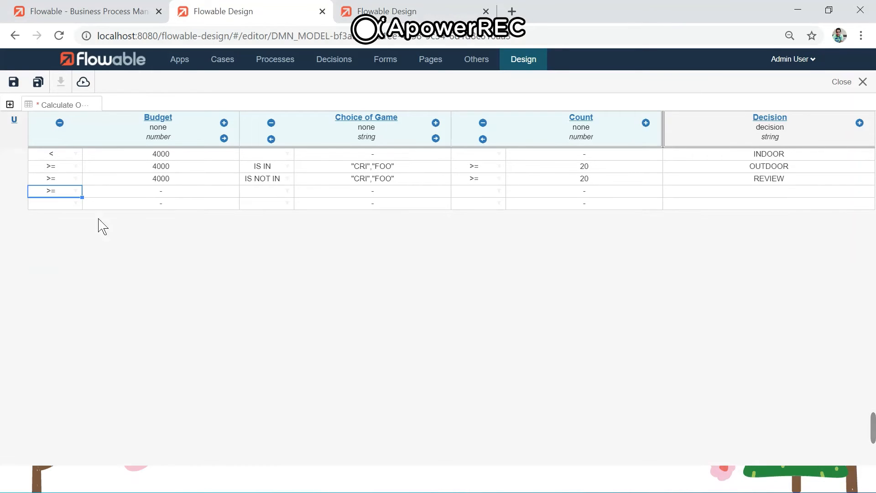
{"action": "double_click", "coordinate": [148, 192]}
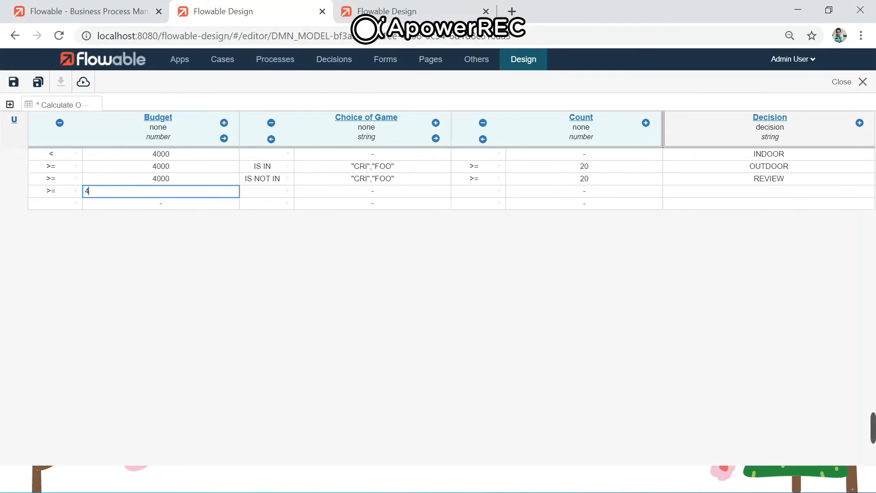
{"action": "key", "text": "Tab"}
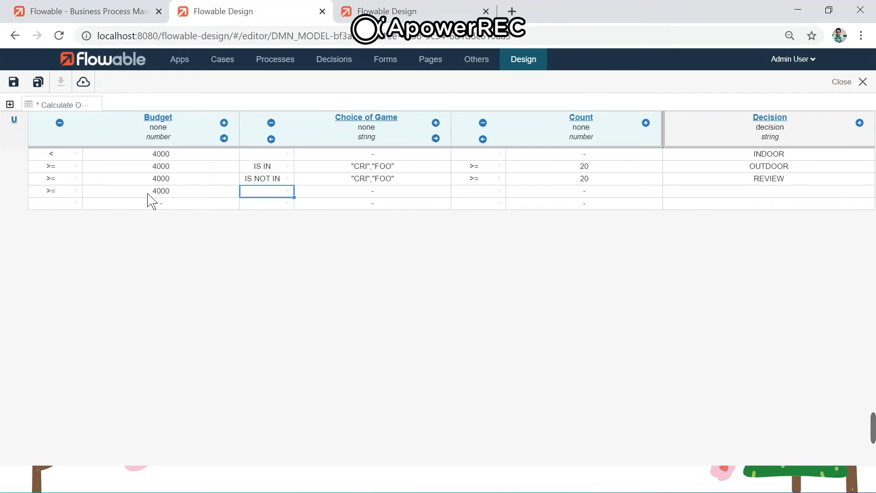
- Leave the fourth rule's Choice of Game empty and set its Count condition to < 20
{"action": "key", "text": "Tab"}
{"action": "key", "text": "Tab"}
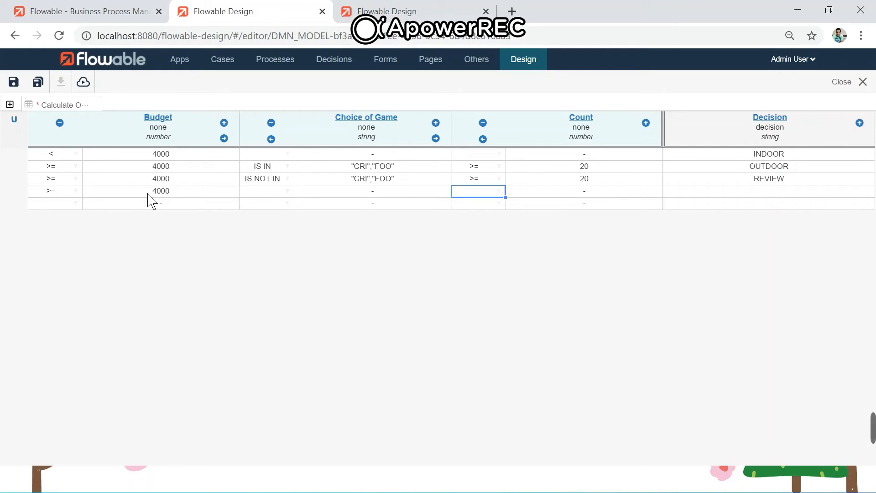
{"action": "left_click", "coordinate": [504, 194]}
{"action": "left_click", "coordinate": [471, 236]}
{"action": "left_click", "coordinate": [579, 191]}
{"action": "double_click", "coordinate": [574, 191]}
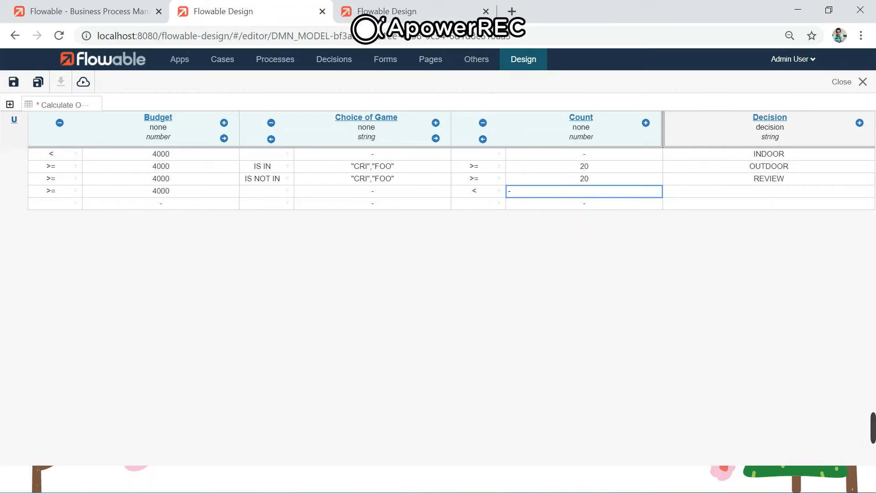
{"action": "type", "text": "20"}
{"action": "key", "text": "Tab"}
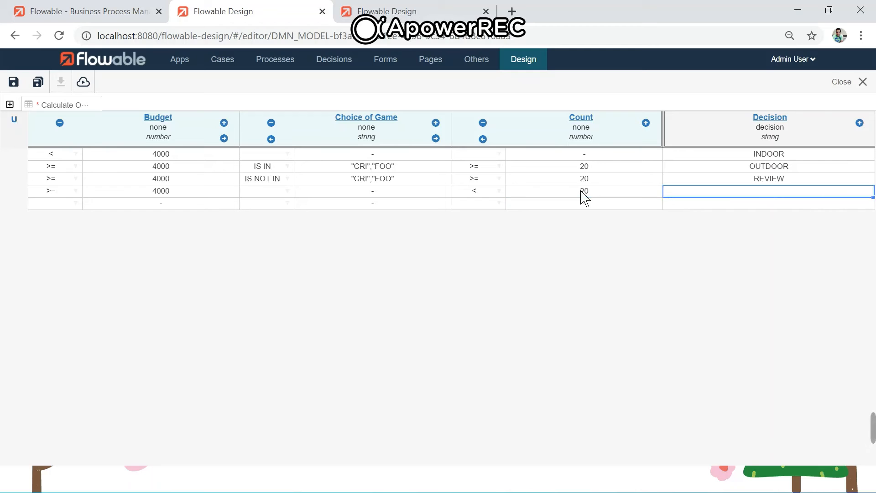
- Enter INDOOR as the Decision value of the fourth rule
{"action": "key", "text": "Return"}
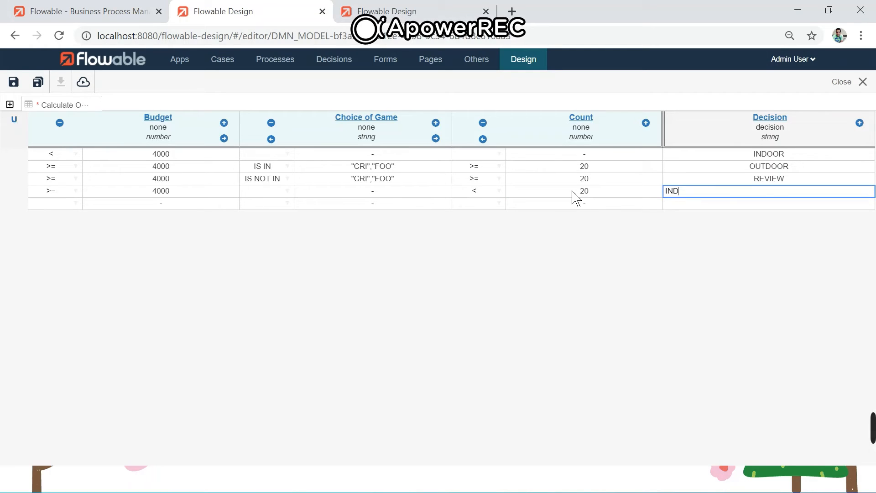
{"action": "type", "text": "INDOOR"}
{"action": "key", "text": "Tab"}
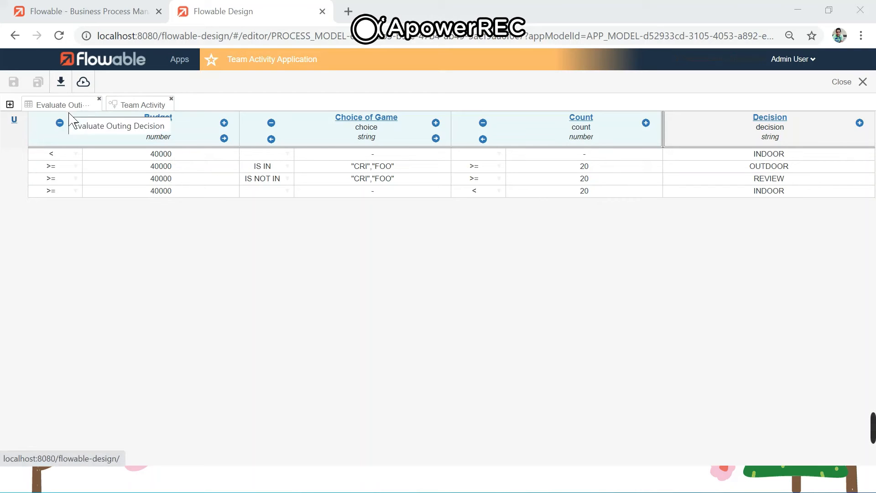
- Open the Team Activity process model and inspect its Activity Request Input and Evaluate Outing Decision tasks
{"action": "left_click", "coordinate": [132, 105]}
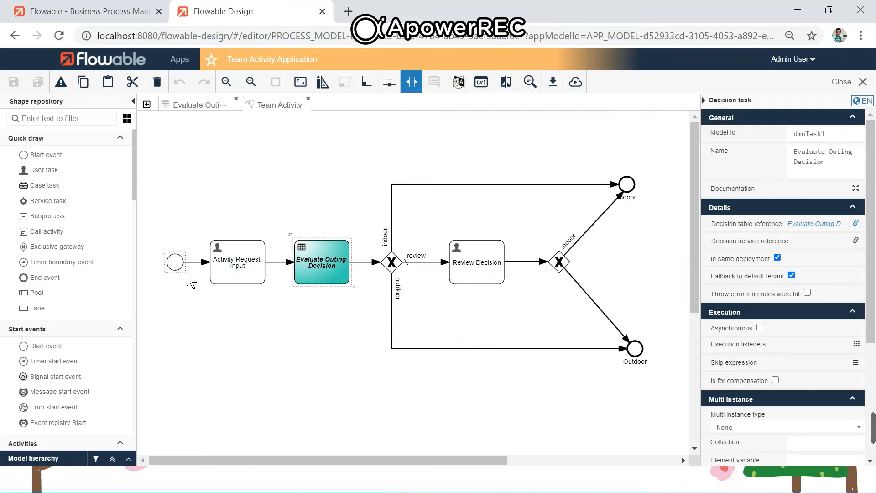
{"action": "left_click", "coordinate": [240, 273]}
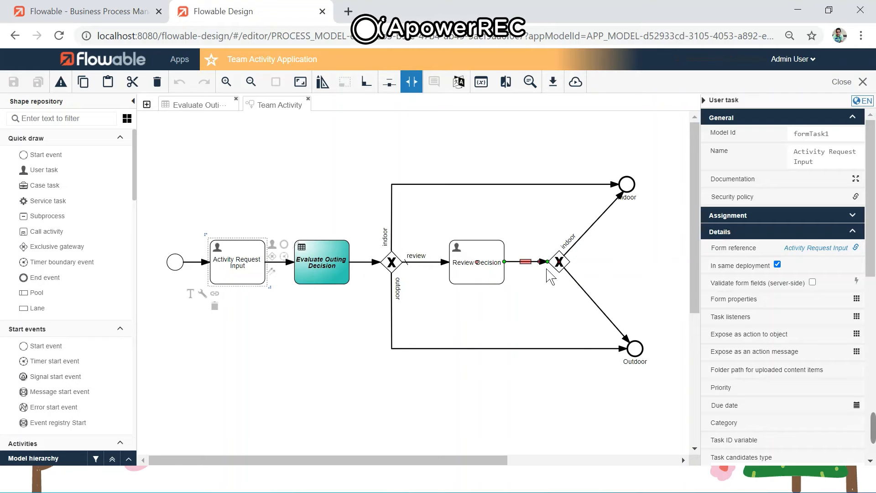
{"action": "left_click", "coordinate": [339, 276]}
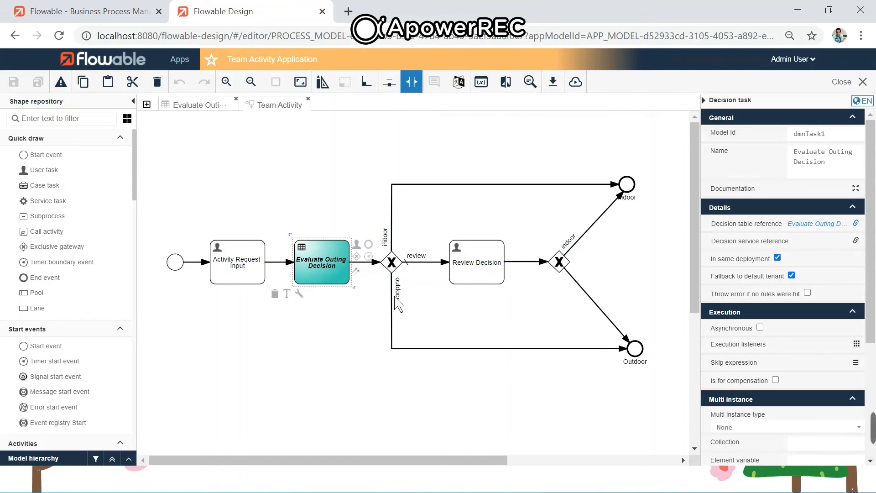
- Inspect the Outdoor and Indoor end events and the Review Decision user task in the Team Activity process
{"action": "left_click", "coordinate": [630, 342]}
{"action": "left_click", "coordinate": [626, 186]}
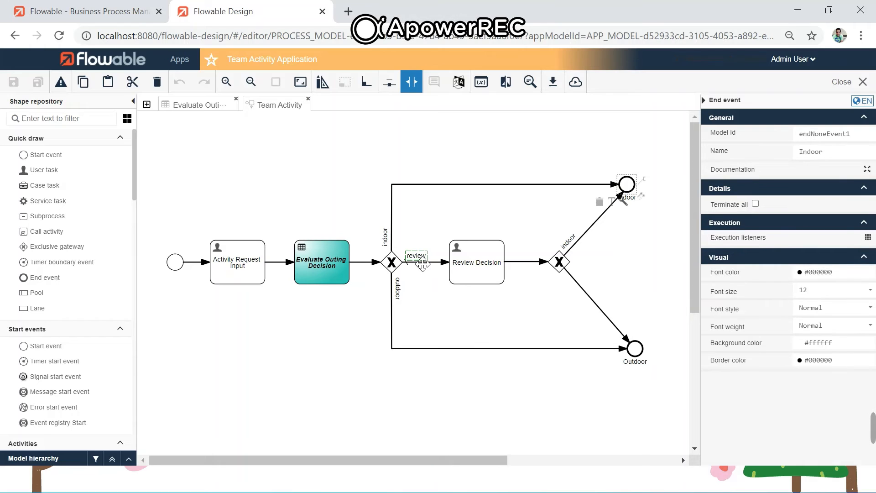
{"action": "left_click", "coordinate": [487, 270]}
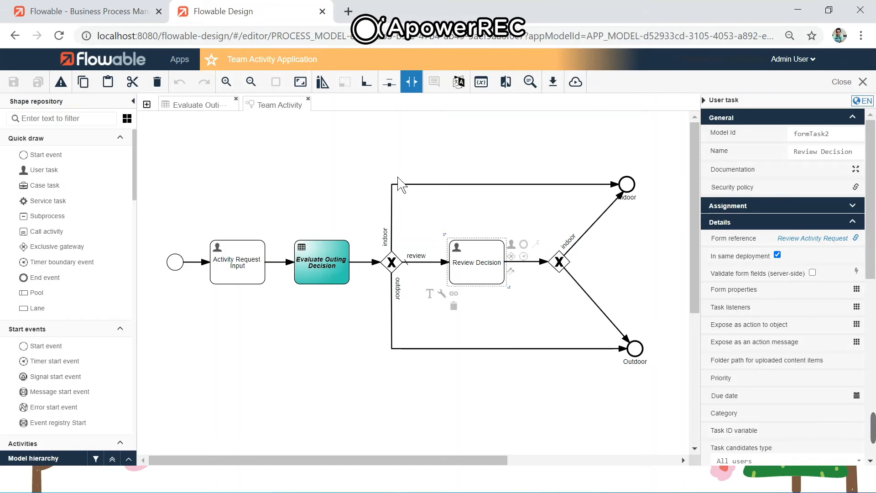
- Open the Review Activity Request form from the Team Activity Application and inspect its outcomes without changing them
{"action": "left_click", "coordinate": [275, 68]}
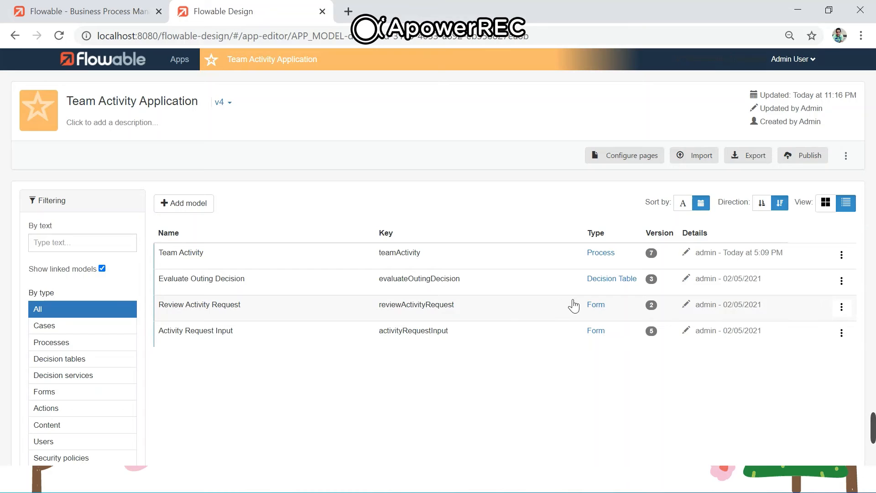
{"action": "left_click", "coordinate": [601, 306]}
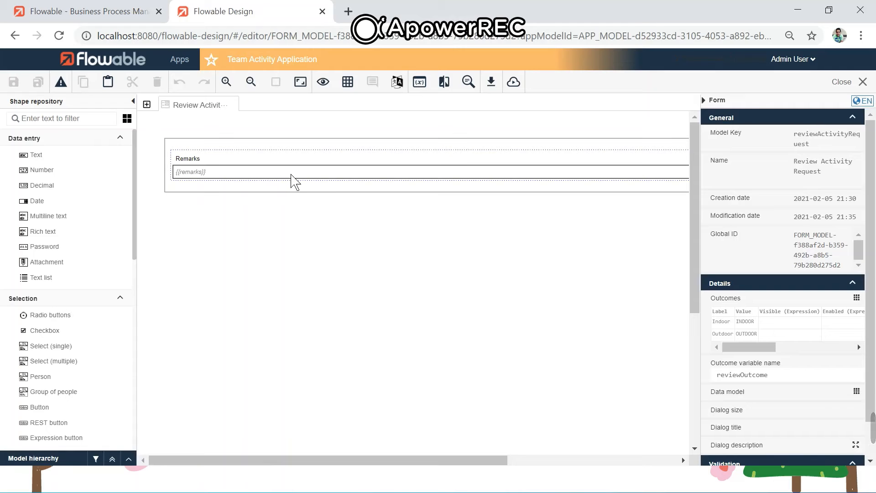
{"action": "left_click", "coordinate": [735, 326]}
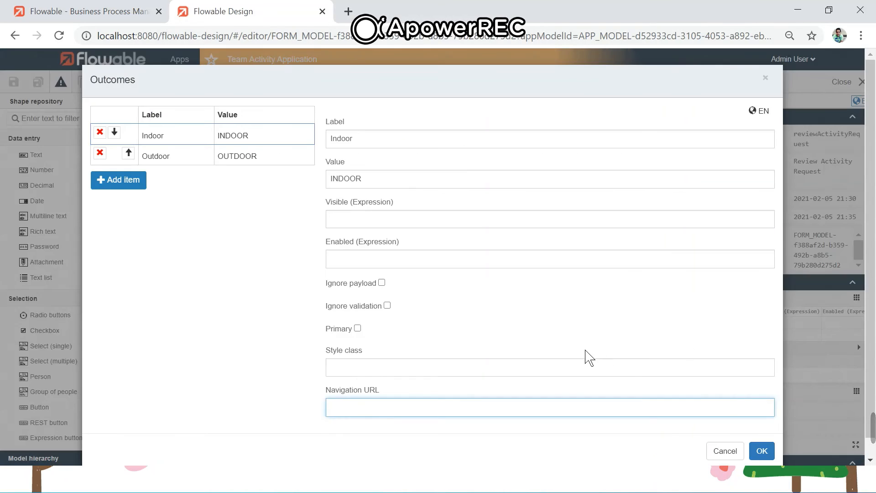
{"action": "left_click", "coordinate": [725, 452]}
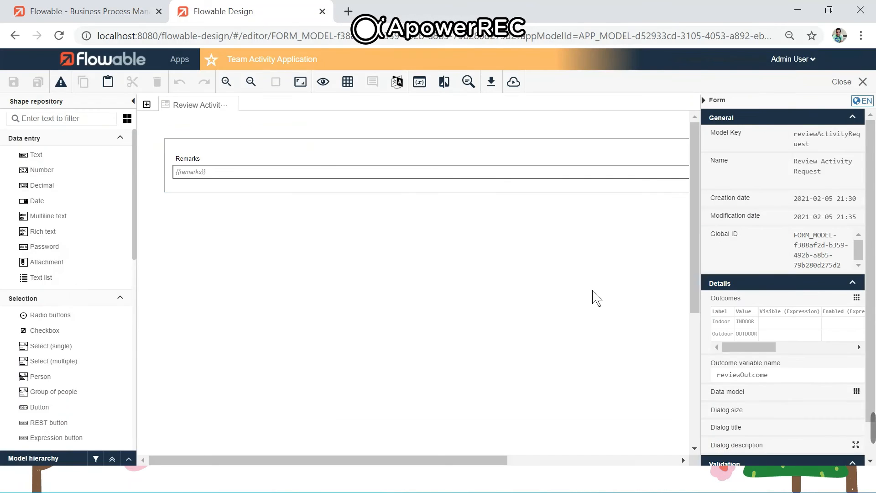
- Publish the Team Activity Application to the default deployment target
{"action": "left_click", "coordinate": [283, 67]}
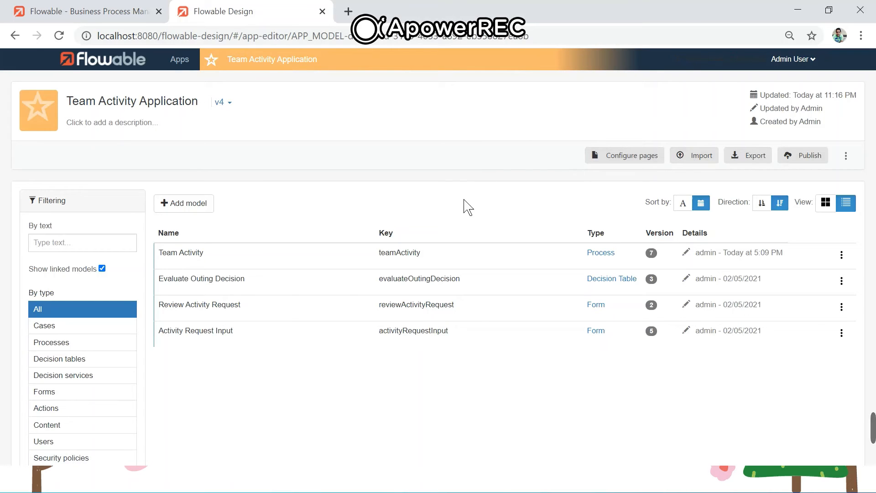
{"action": "left_click", "coordinate": [801, 156]}
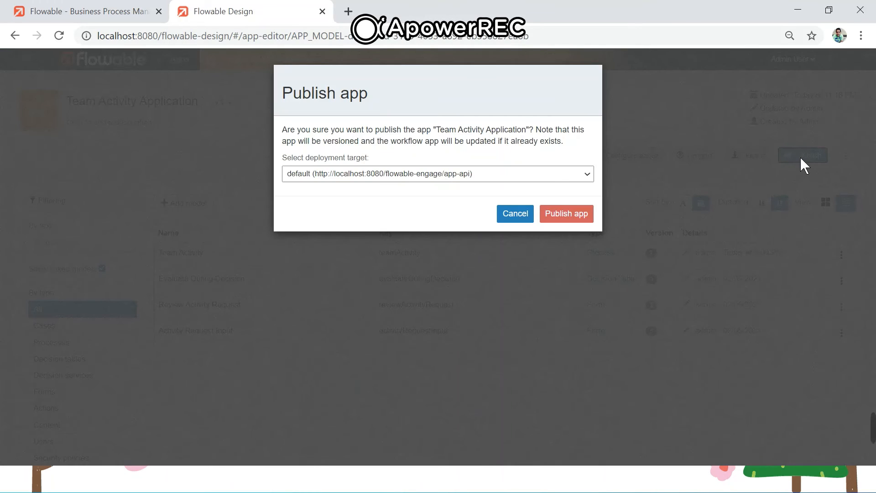
{"action": "left_click", "coordinate": [570, 214]}
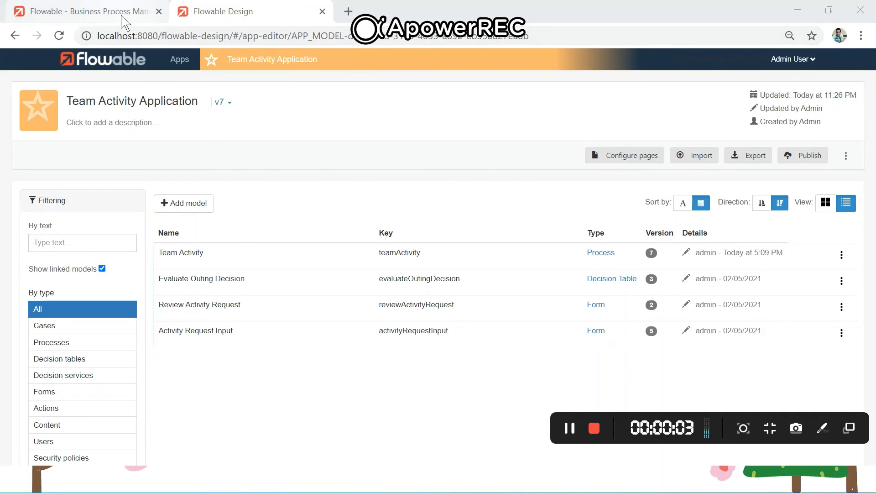
- Switch to Flowable Engage and show Flowable Inspect
{"action": "left_click", "coordinate": [122, 18]}
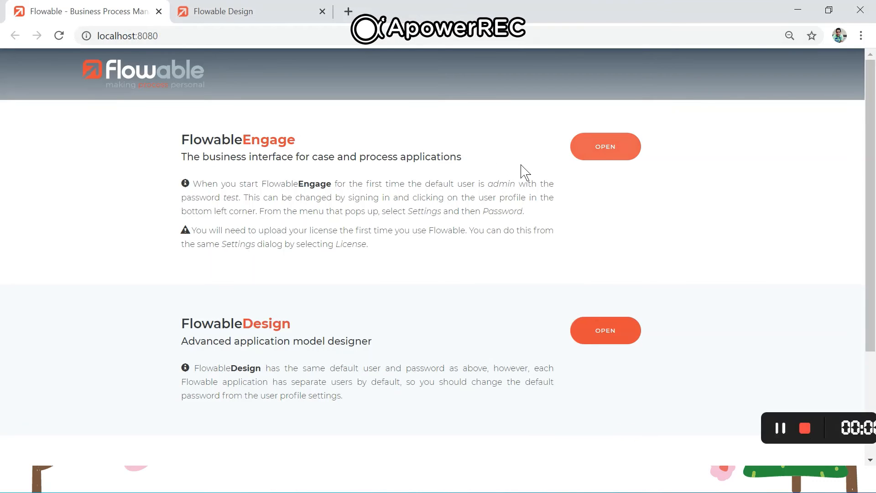
{"action": "left_click", "coordinate": [600, 155]}
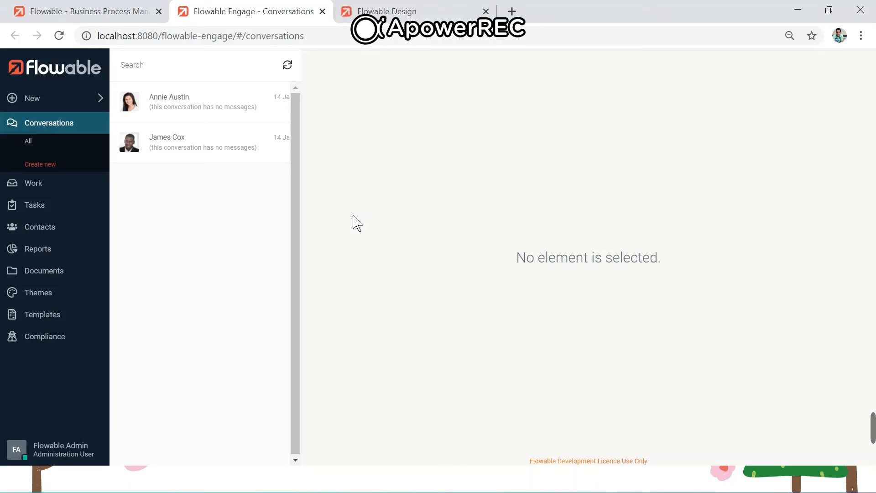
{"action": "left_click", "coordinate": [65, 451]}
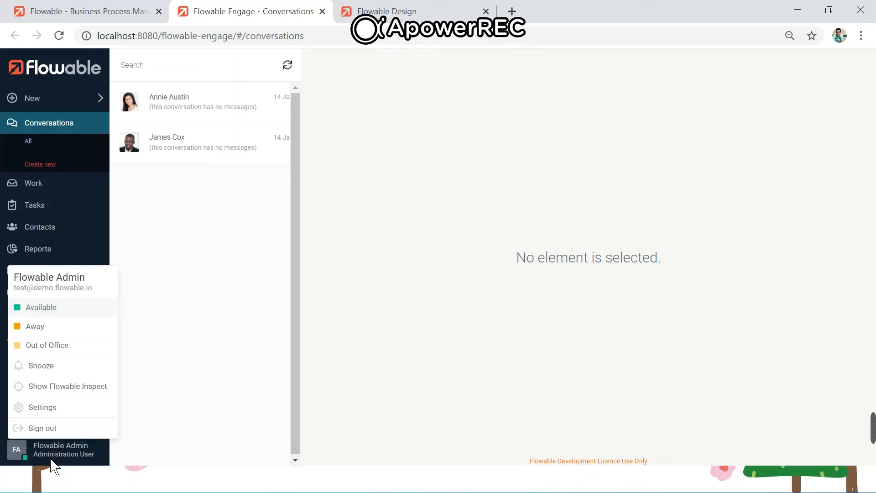
{"action": "left_click", "coordinate": [72, 388]}
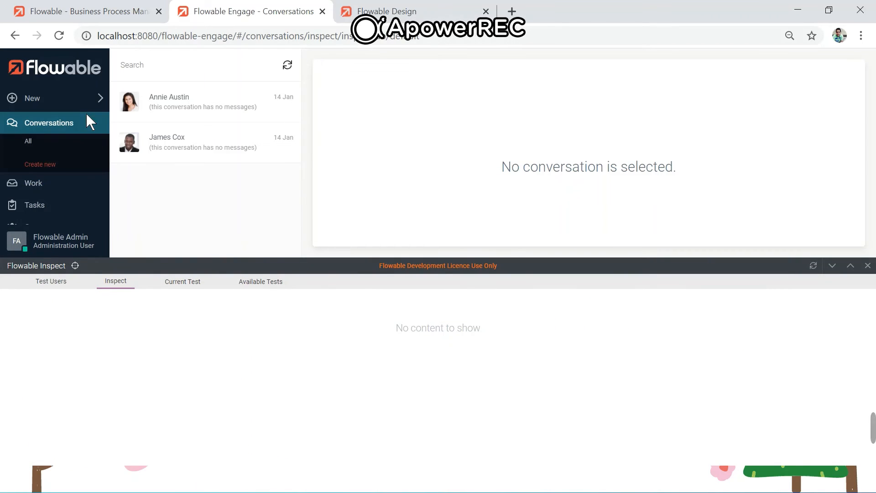
- Create a new Team Activity work item from the Team Activity Application
{"action": "left_click", "coordinate": [57, 104]}
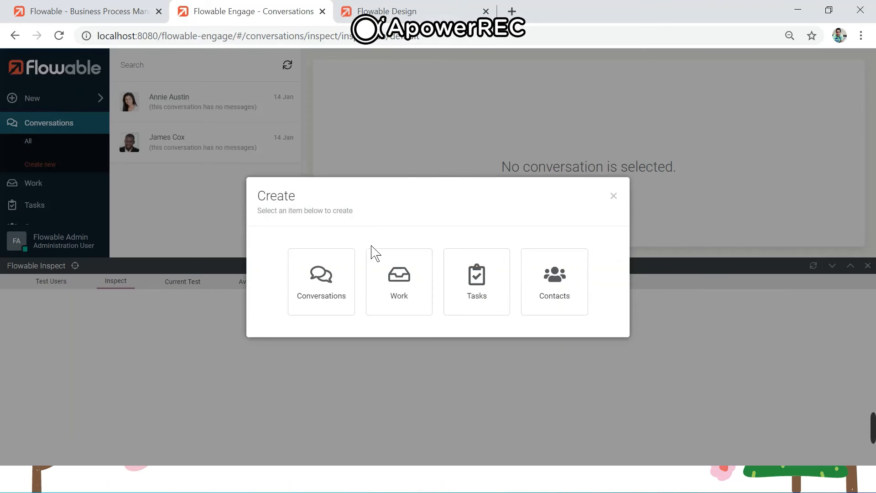
{"action": "left_click", "coordinate": [404, 286]}
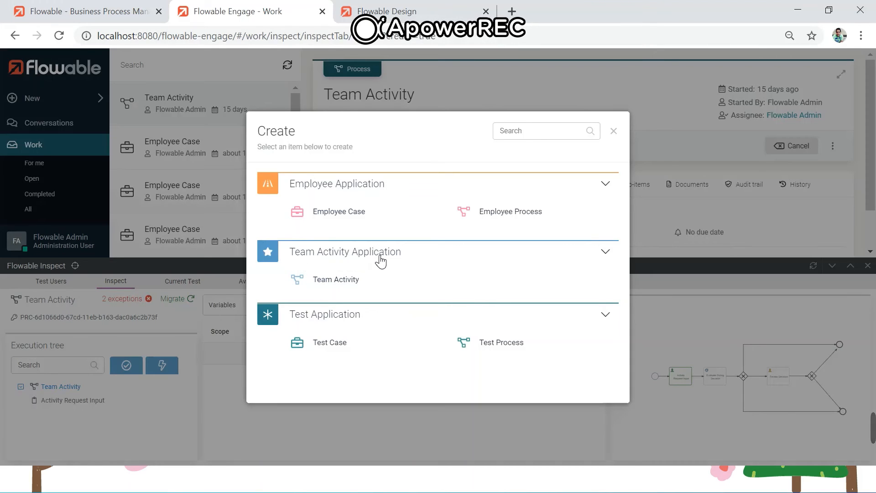
{"action": "left_click", "coordinate": [344, 286]}
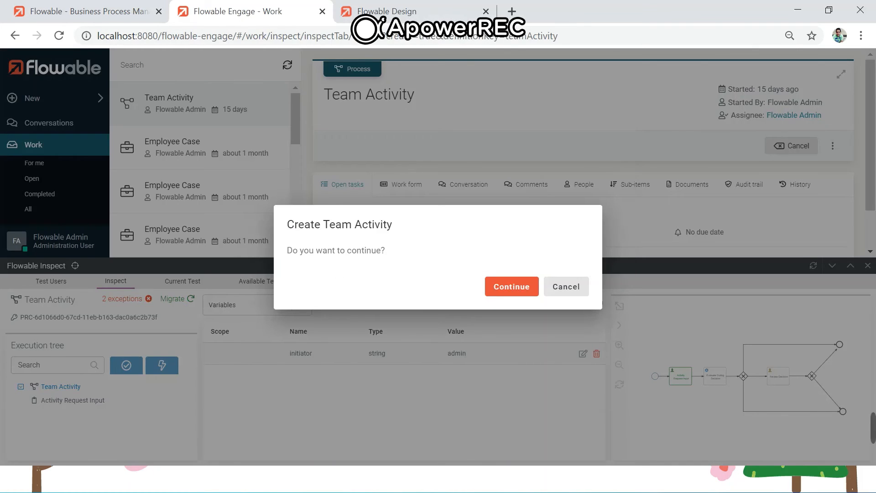
{"action": "left_click", "coordinate": [494, 288]}
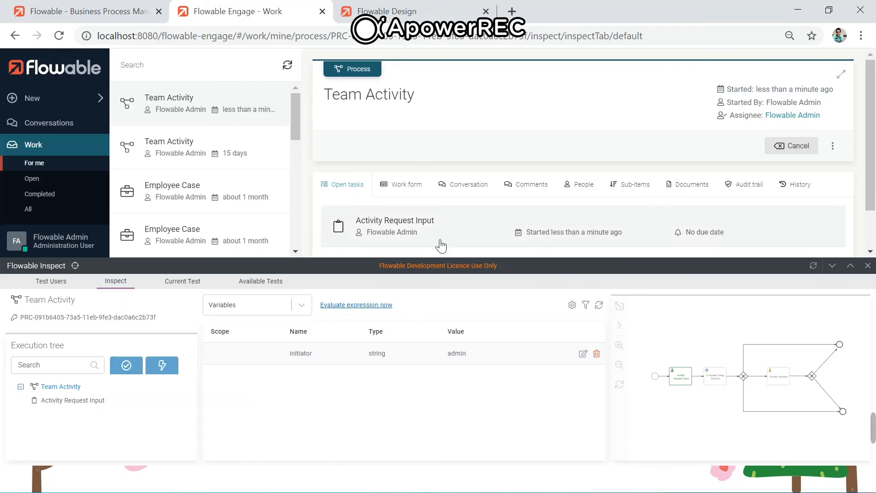
- Open the Activity Request Input task, collapse Flowable Inspect and enter the requester's name
{"action": "left_click", "coordinate": [399, 230]}
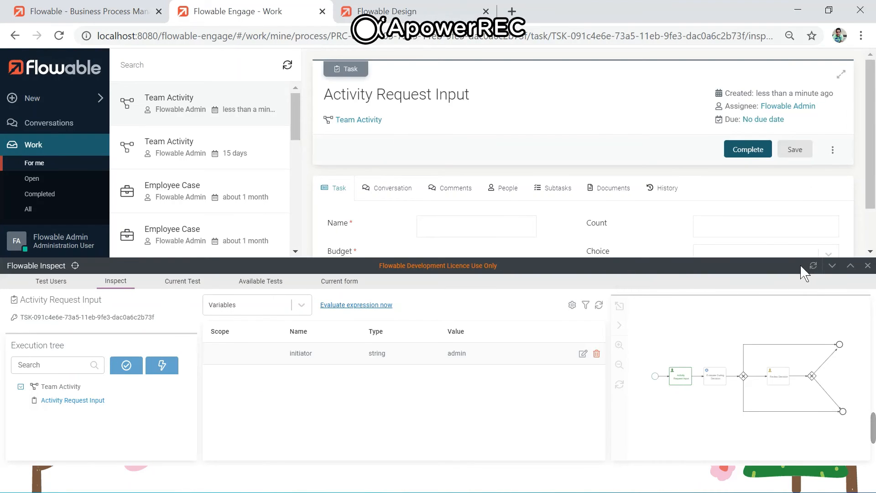
{"action": "left_click", "coordinate": [832, 266]}
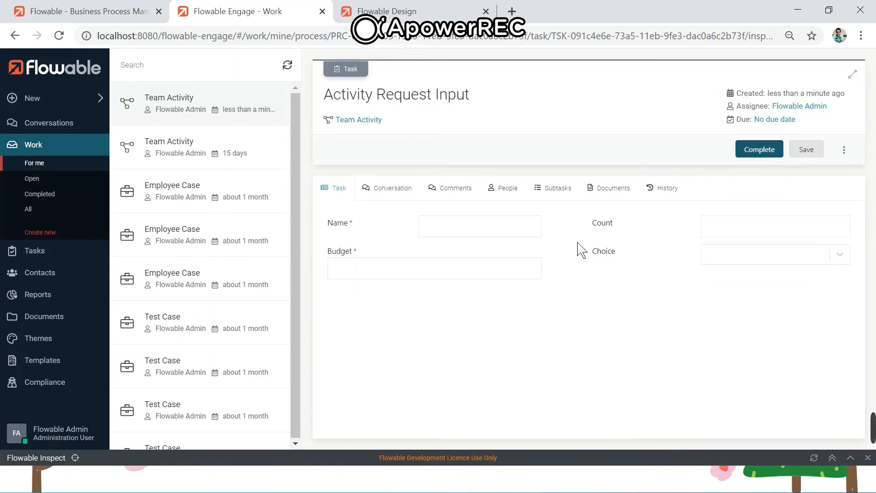
{"action": "left_click", "coordinate": [477, 231]}
{"action": "type", "text": "Ben"}
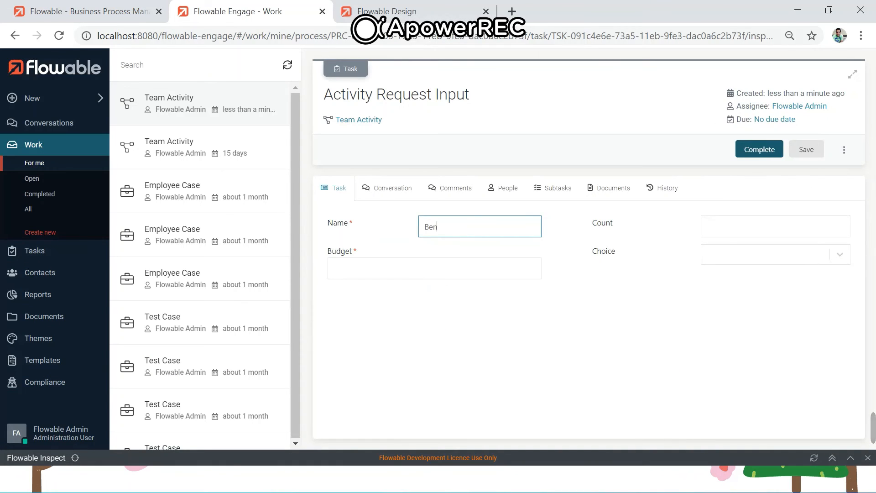
{"action": "key", "text": "Tab"}
- Check the first INDOOR case on the Possible Outcomes slide and set Count to 20, Budget to 2000 and Choice to TableTennis
{"action": "key", "text": "alt+Tab"}
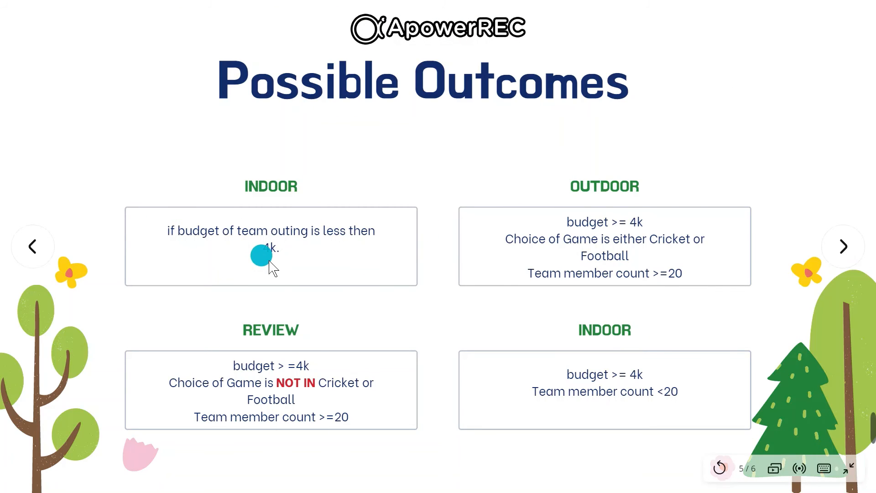
{"action": "key", "text": "alt+Tab"}
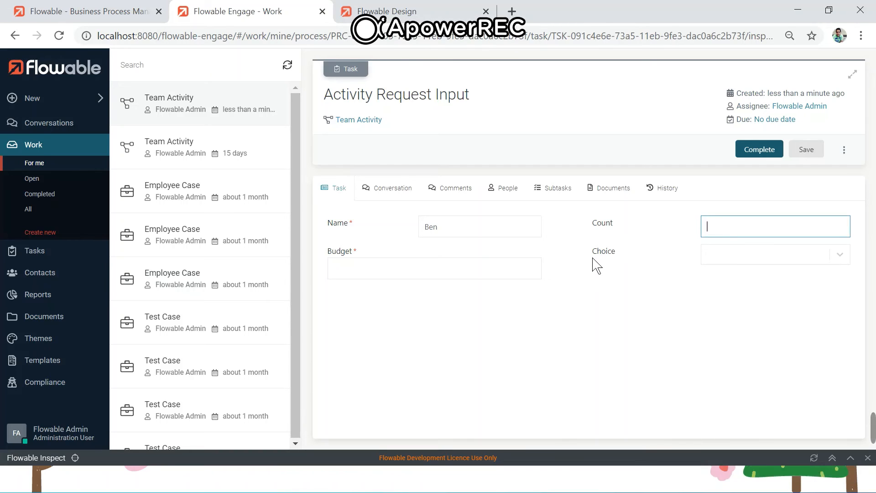
{"action": "type", "text": "20"}
{"action": "key", "text": "Tab"}
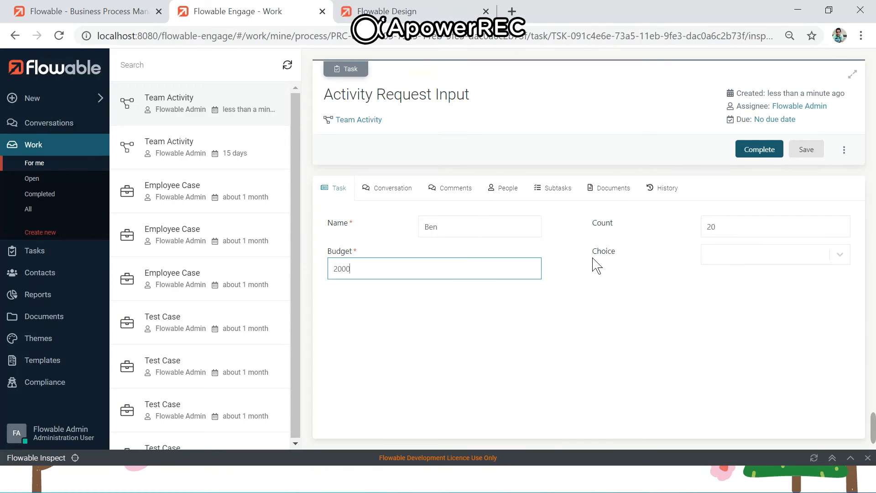
{"action": "key", "text": "Tab"}
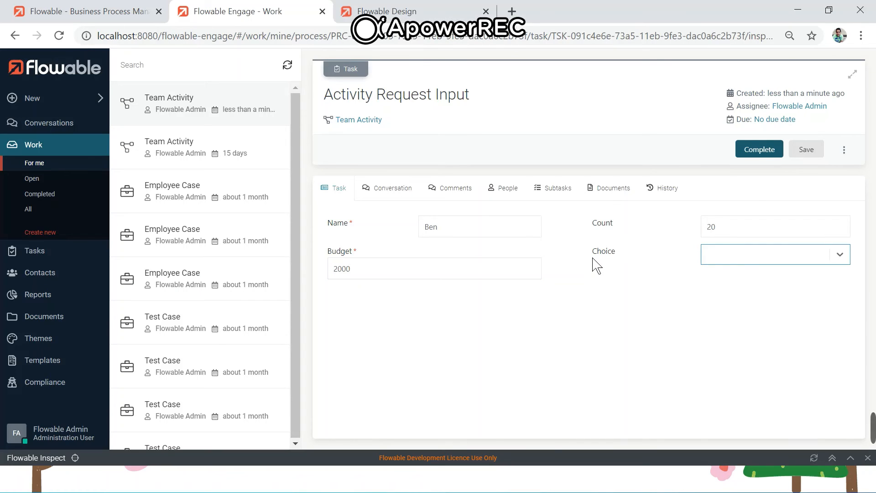
{"action": "left_click", "coordinate": [761, 265]}
{"action": "left_click", "coordinate": [737, 319]}
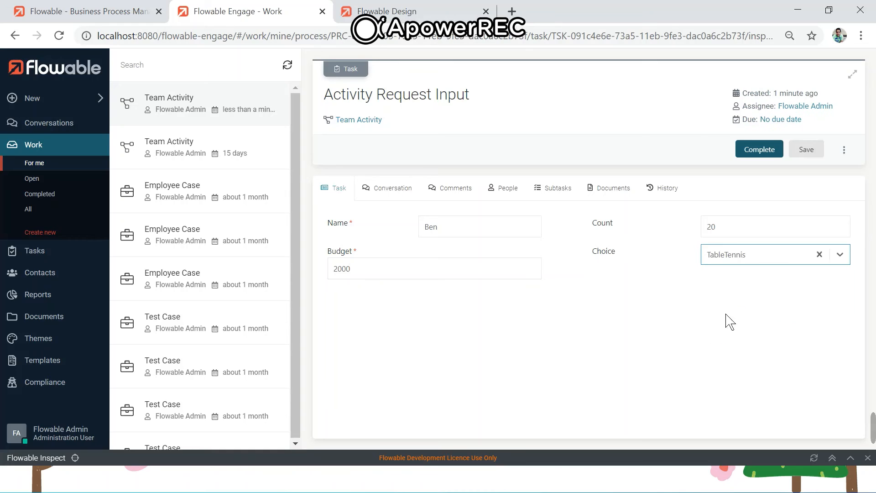
- Recheck the first INDOOR condition on the Possible Outcomes slide and complete the Activity Request Input task
{"action": "key", "text": "alt+Tab"}
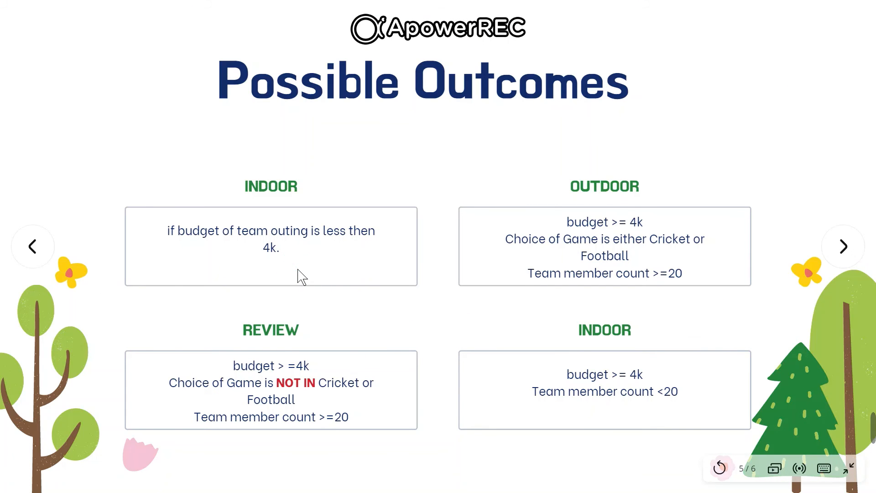
{"action": "key", "text": "alt+Tab"}
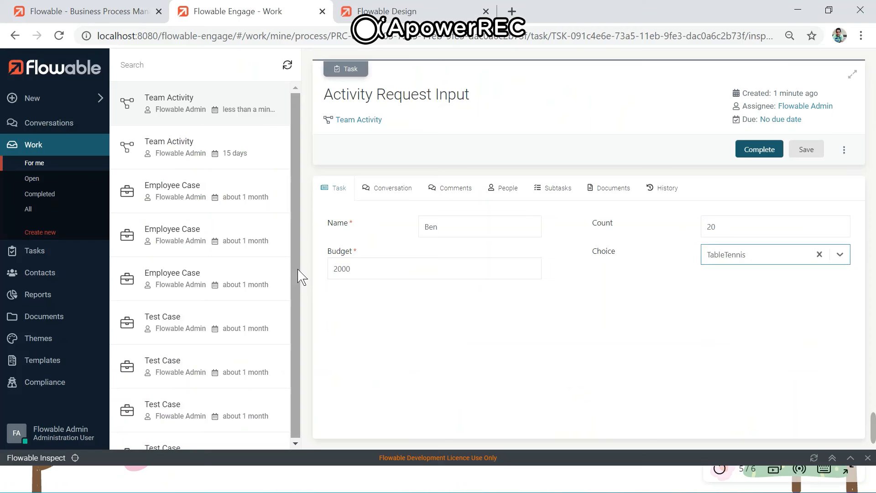
{"action": "left_click", "coordinate": [758, 150]}
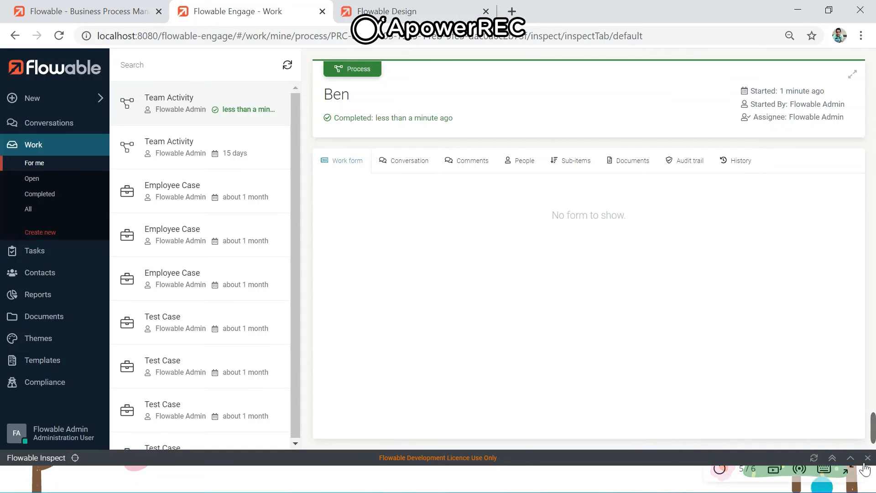
- Expand Flowable Inspect and examine the finished process's decision variable and its enlarged execution diagram
{"action": "left_click", "coordinate": [850, 458]}
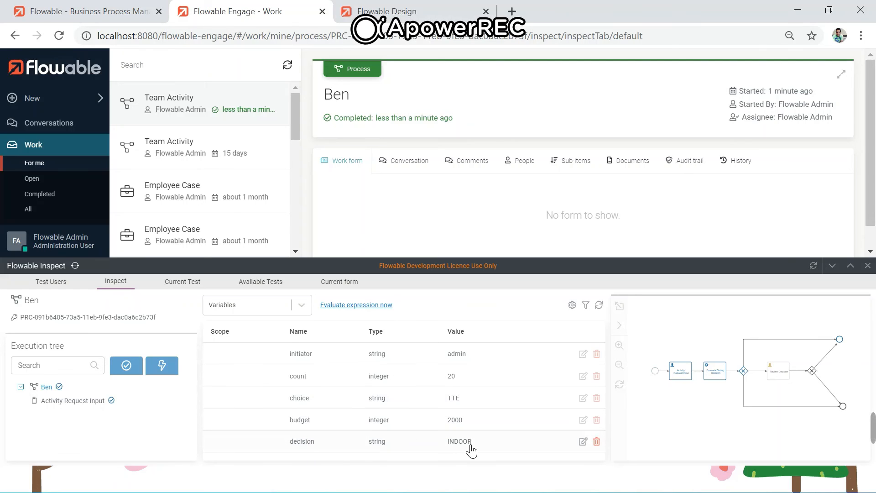
{"action": "left_click", "coordinate": [619, 345]}
{"action": "left_click", "coordinate": [619, 345]}
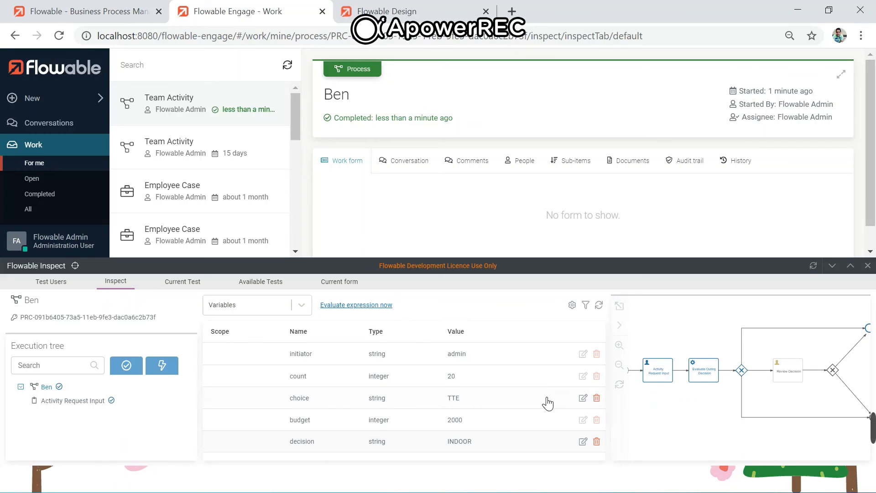
- Check the OUTDOOR conditions on the Possible Outcomes slide and create a new Team Activity process in Flowable Engage
{"action": "key", "text": "alt+Tab"}
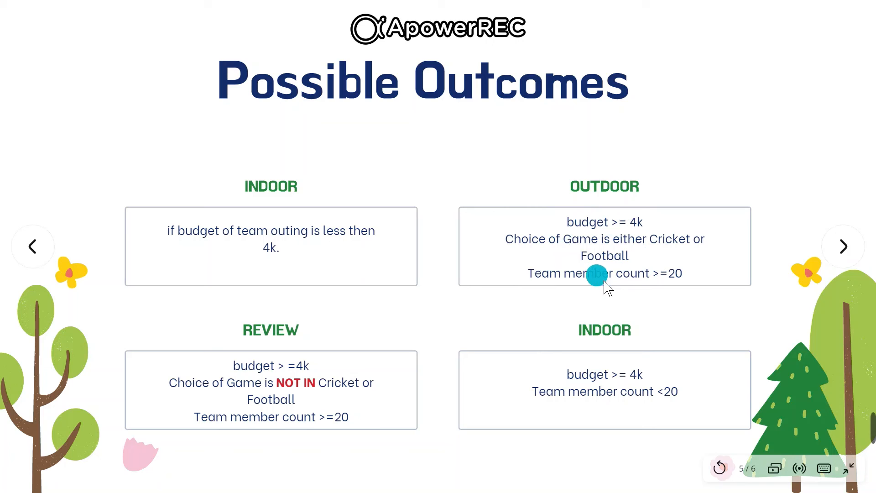
{"action": "key", "text": "alt+Tab"}
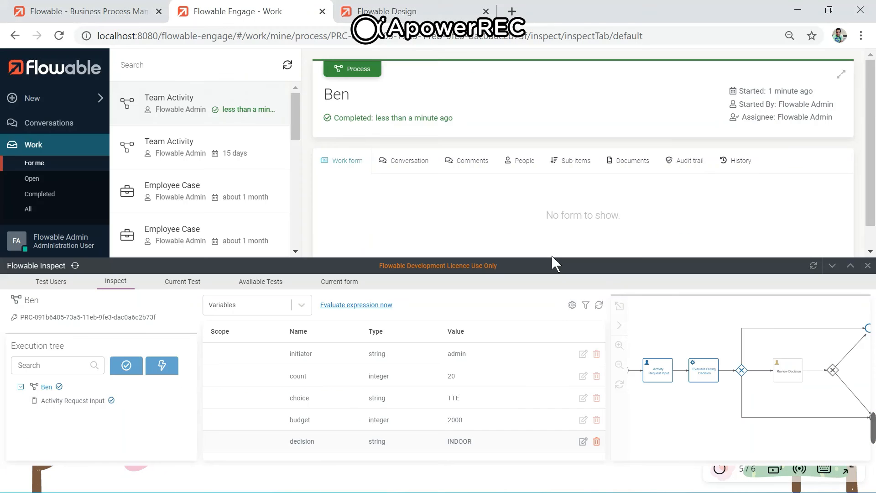
{"action": "left_click", "coordinate": [43, 100]}
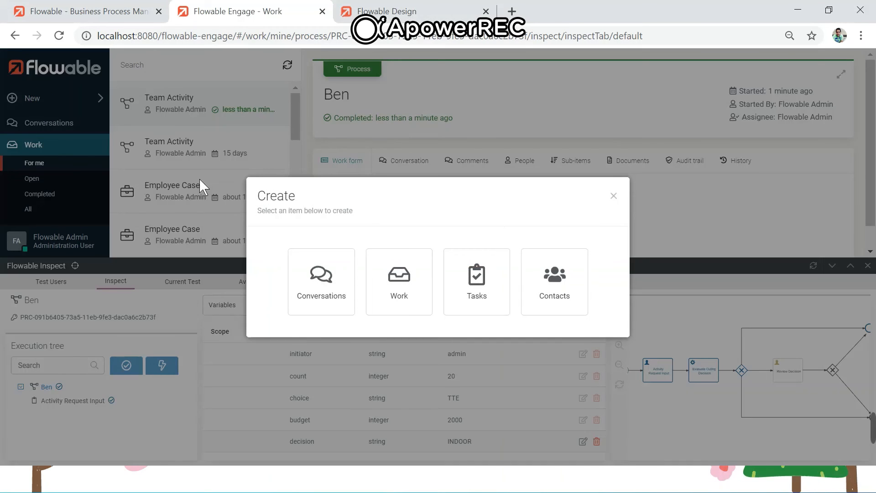
{"action": "left_click", "coordinate": [402, 283]}
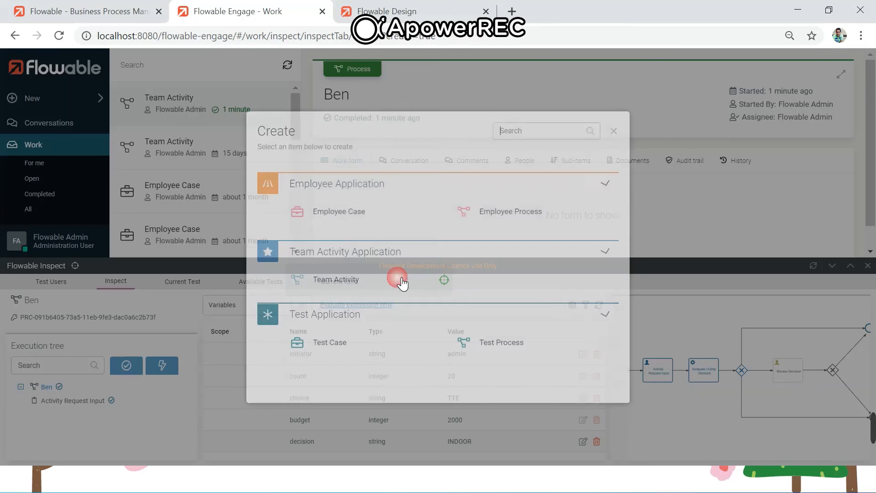
{"action": "left_click", "coordinate": [368, 276]}
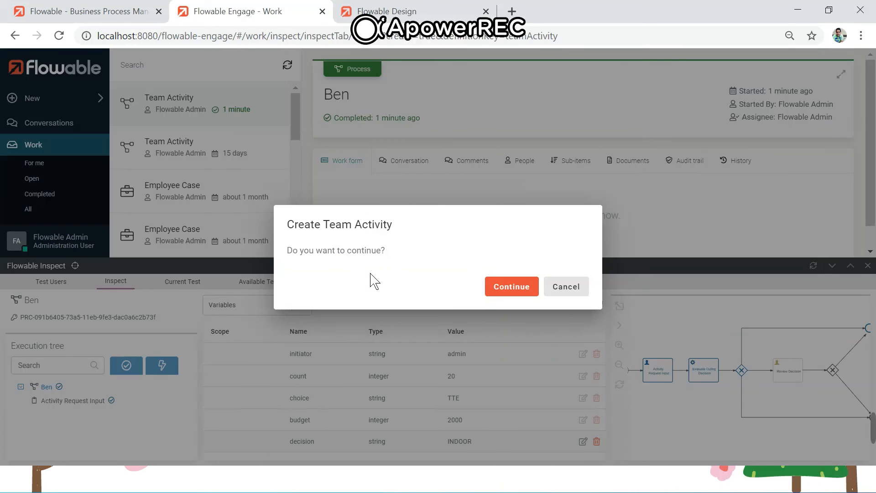
{"action": "left_click", "coordinate": [494, 287]}
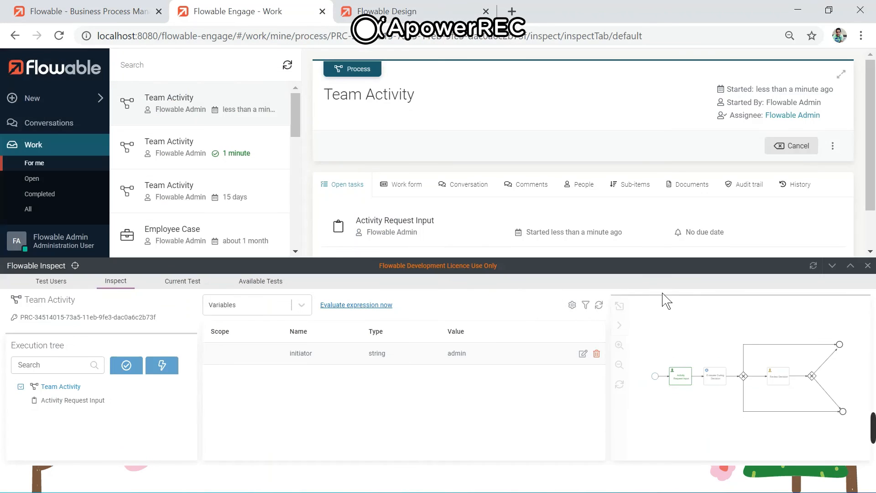
- Collapse Flowable Inspect, open the Activity Request Input task and enter the requester's name
{"action": "left_click", "coordinate": [836, 269]}
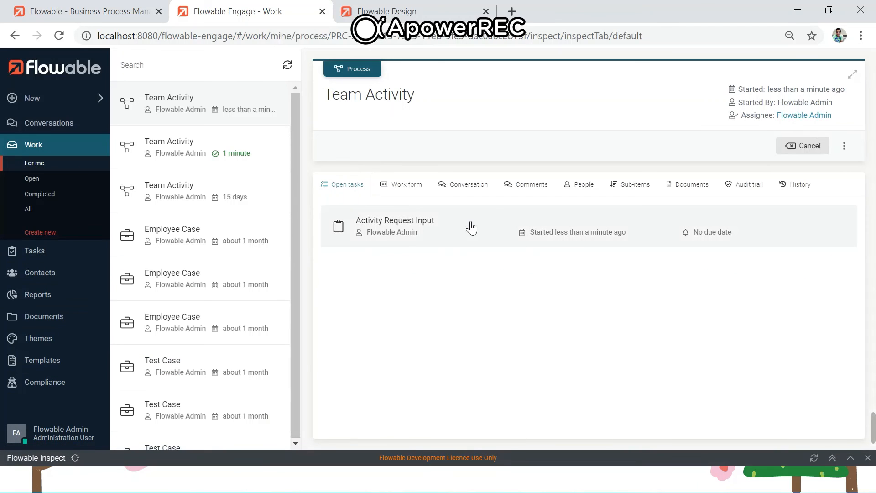
{"action": "left_click", "coordinate": [410, 234]}
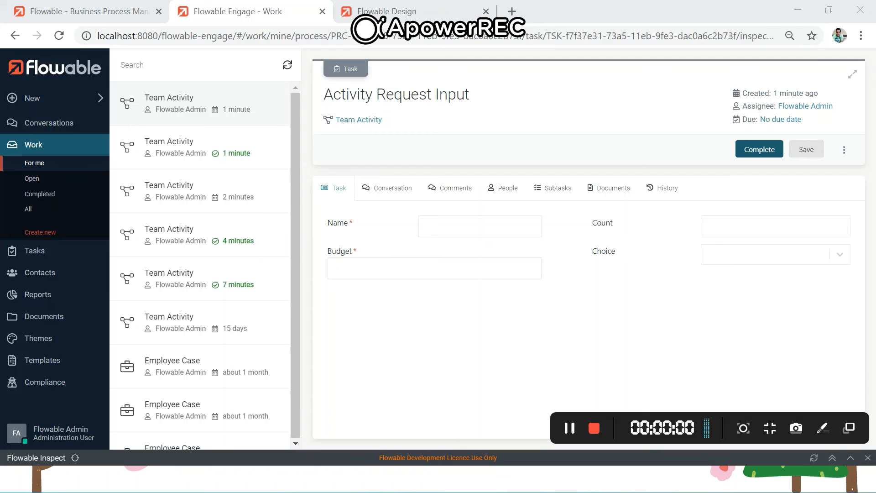
{"action": "left_click", "coordinate": [443, 222]}
{"action": "left_click", "coordinate": [444, 355]}
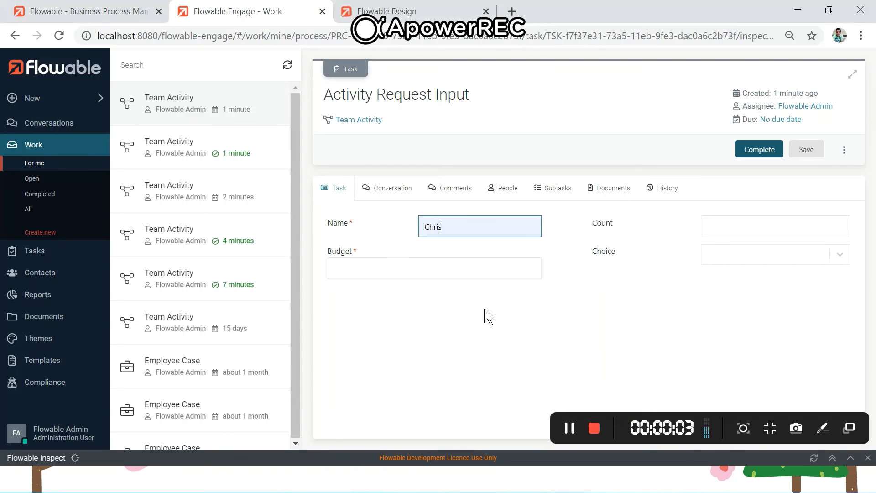
- Recheck the OUTDOOR conditions on the Possible Outcomes slide and set the request's Count to 22
{"action": "left_click", "coordinate": [712, 223]}
{"action": "key", "text": "alt+Tab"}
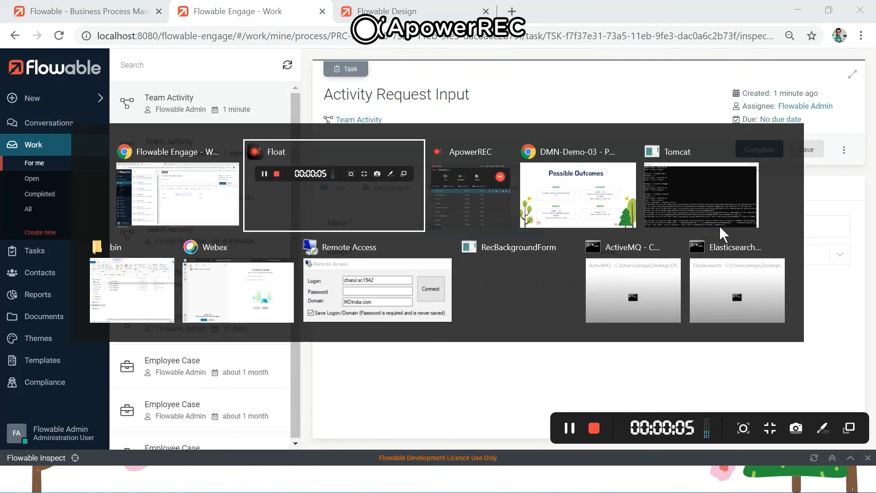
{"action": "key", "text": "alt+Tab"}
{"action": "key", "text": "alt+Tab"}
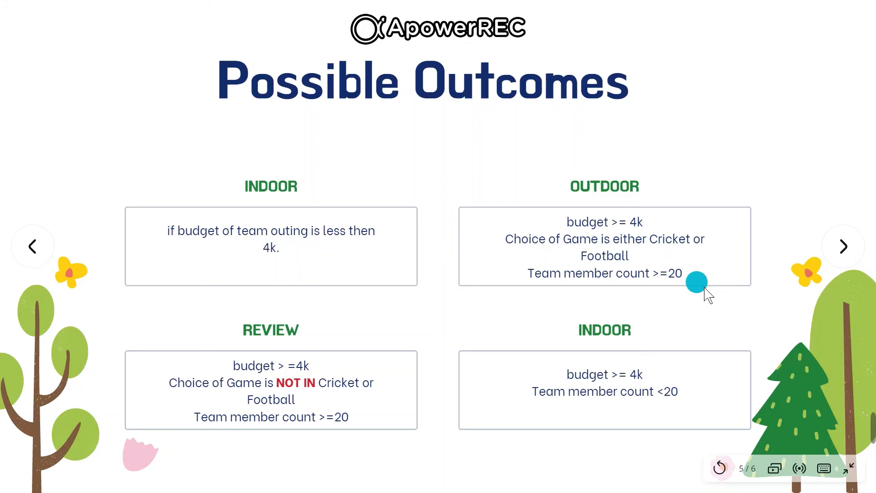
{"action": "key", "text": "alt+Tab"}
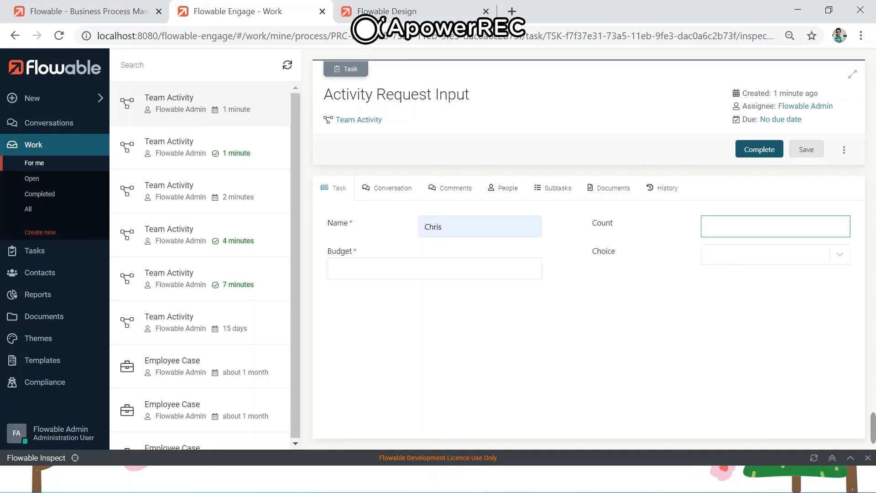
{"action": "left_click", "coordinate": [722, 232]}
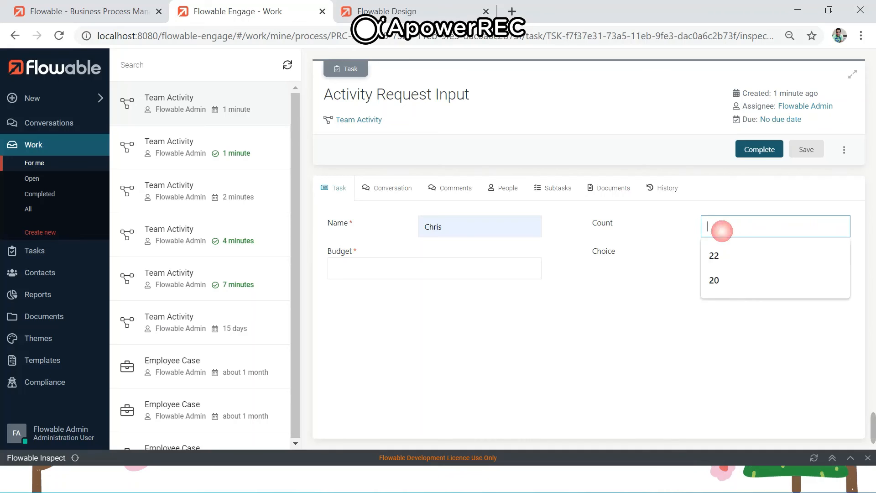
{"action": "left_click", "coordinate": [727, 258]}
- Set Budget to 6000 and Choice to Football, and complete the Activity Request Input task
{"action": "left_click", "coordinate": [454, 267]}
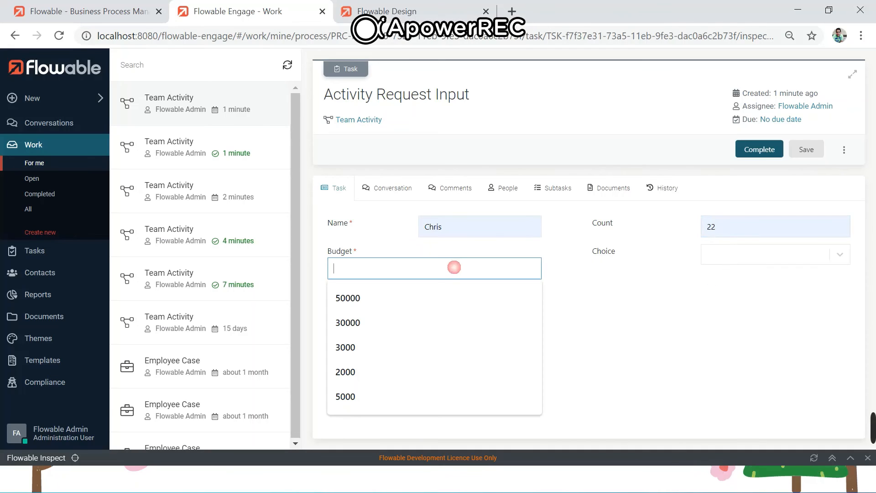
{"action": "type", "text": "6000"}
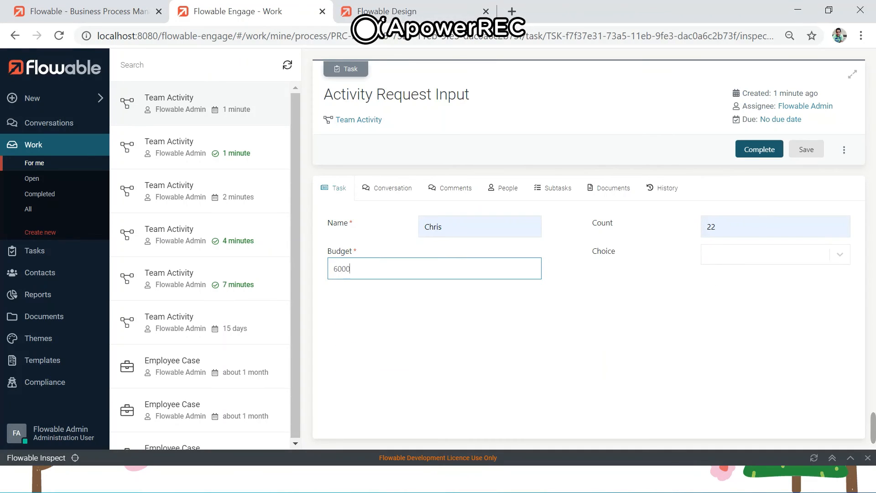
{"action": "key", "text": "Tab"}
{"action": "left_click", "coordinate": [729, 262]}
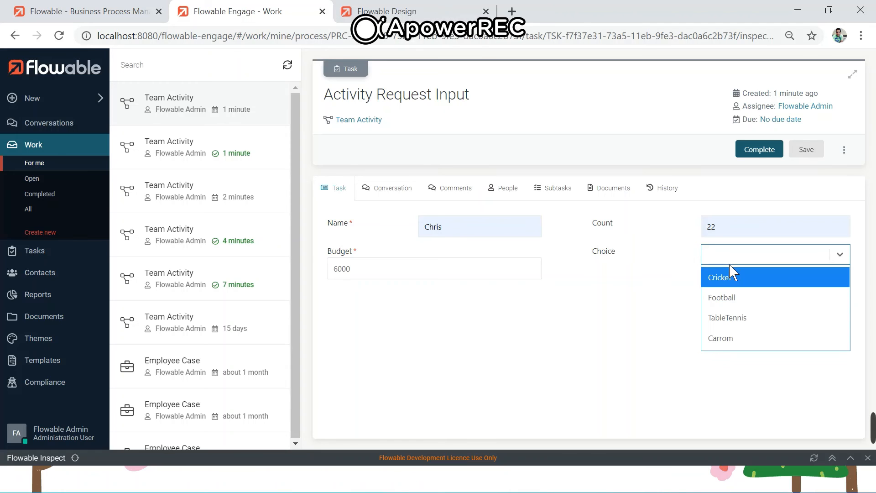
{"action": "left_click", "coordinate": [729, 297]}
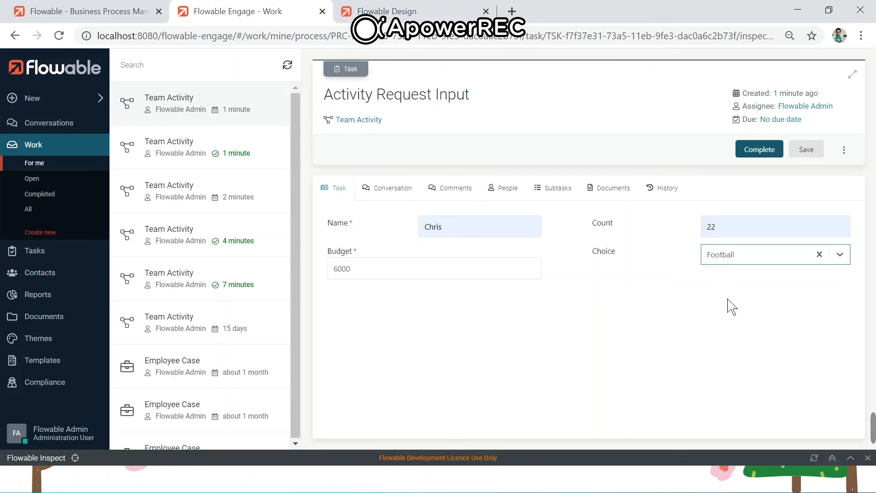
{"action": "left_click", "coordinate": [759, 149]}
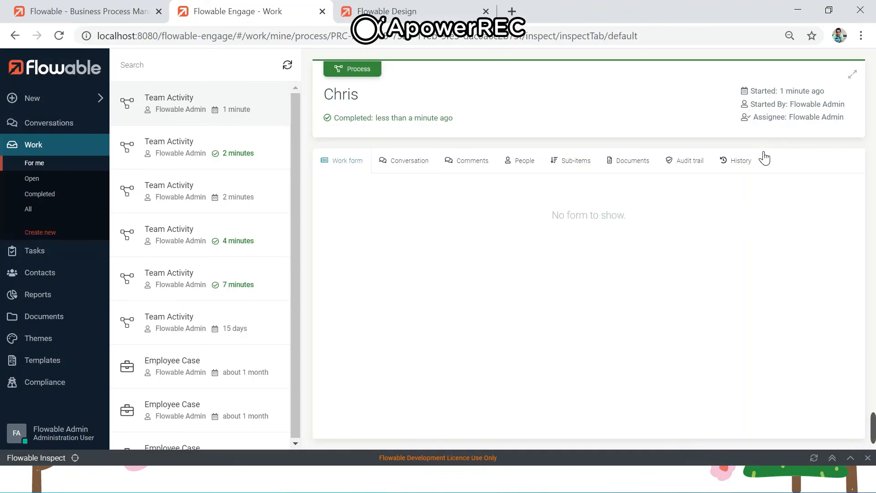
- Expand Flowable Inspect to examine the finished process's decision variable, and check the REVIEW conditions on the Possible Outcomes slide
{"action": "left_click", "coordinate": [832, 457]}
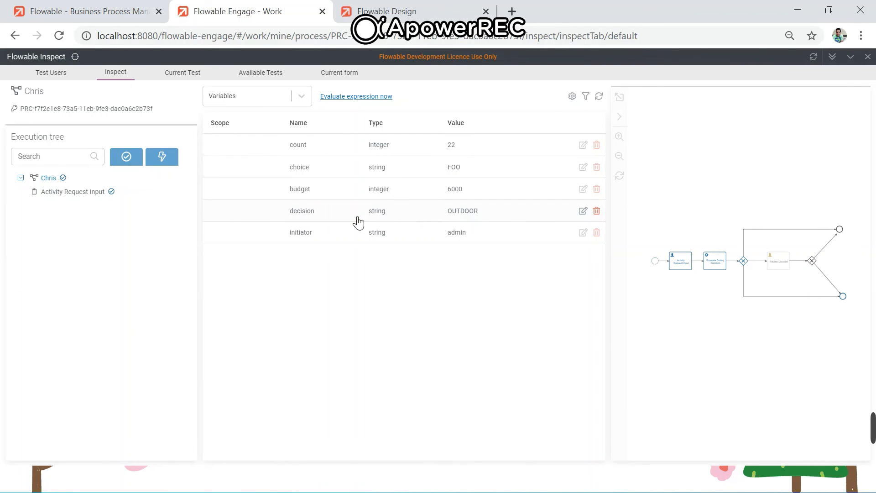
{"action": "key", "text": "alt+Tab"}
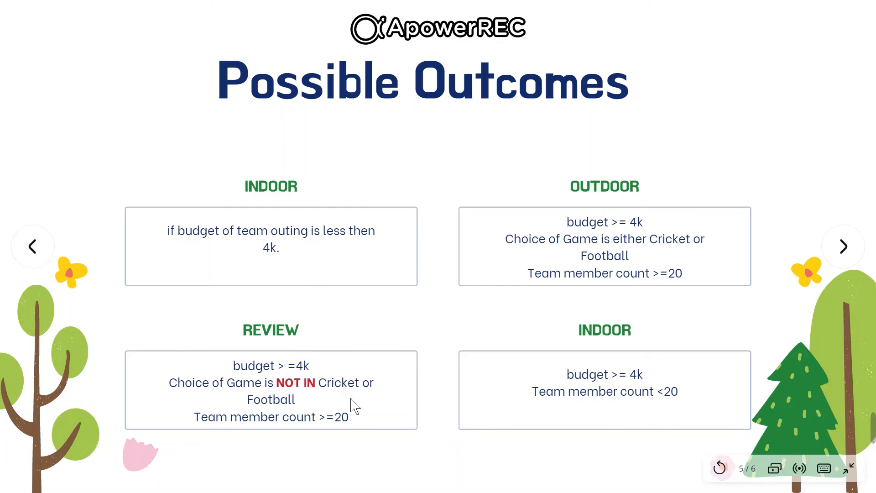
{"action": "left_click", "coordinate": [323, 384]}
{"action": "key", "text": "alt+Tab"}
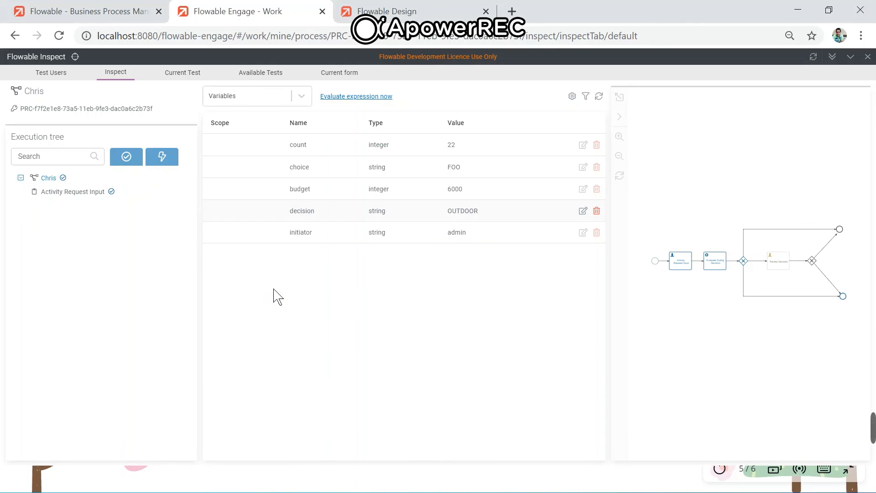
- Reduce Flowable Inspect to half height and create another Team Activity process for the REVIEW case
{"action": "left_click", "coordinate": [850, 57]}
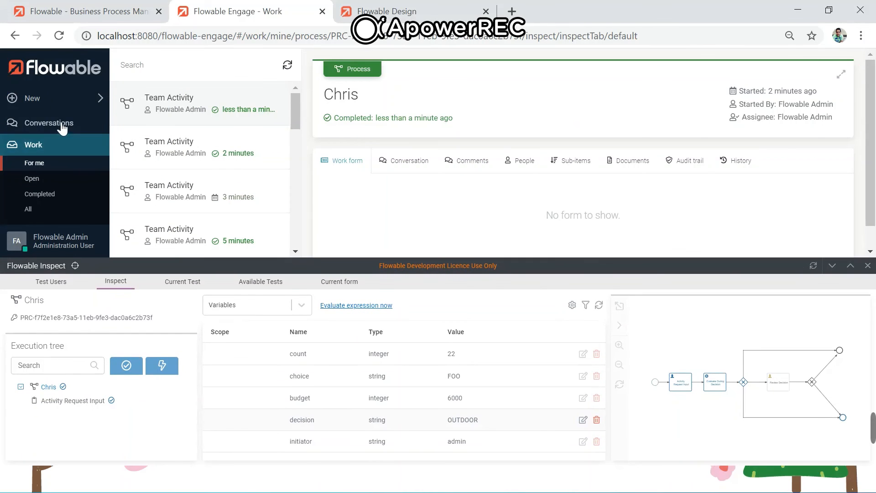
{"action": "left_click", "coordinate": [53, 109]}
{"action": "left_click", "coordinate": [411, 285]}
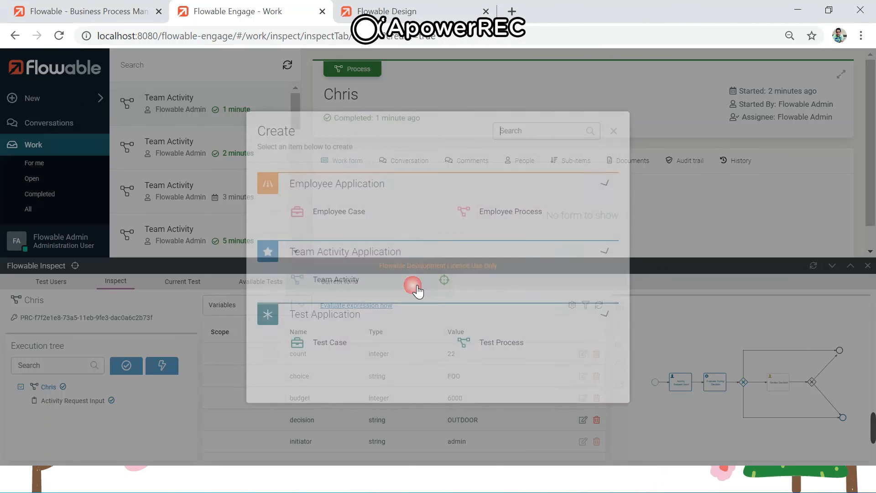
{"action": "left_click", "coordinate": [363, 276]}
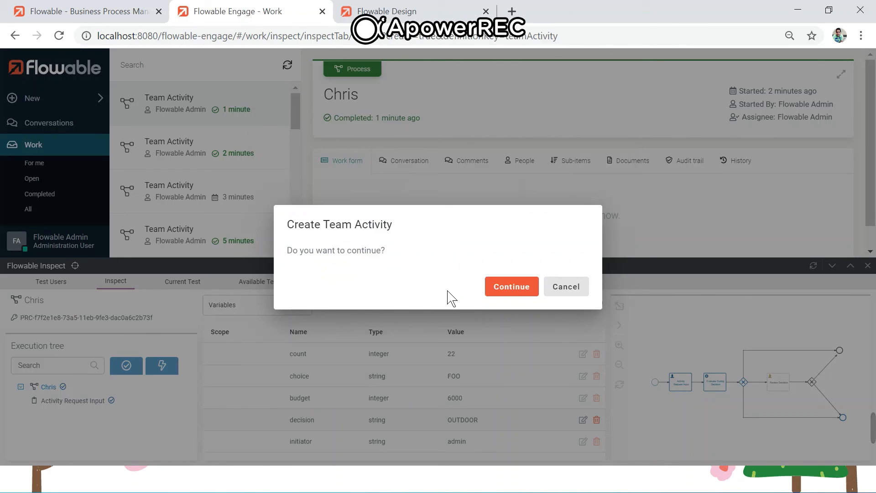
{"action": "left_click", "coordinate": [511, 286]}
- Open the new process's Activity Request Input task, collapse Flowable Inspect and fill in the requester's name
{"action": "left_click", "coordinate": [418, 229]}
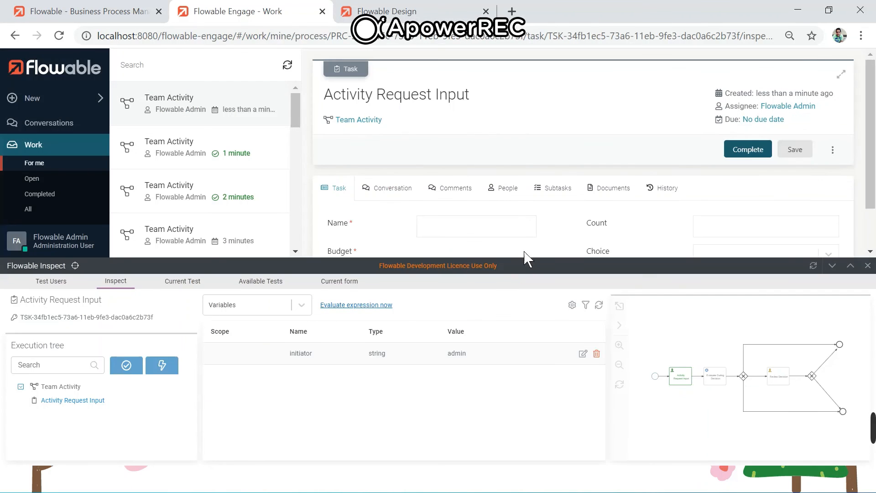
{"action": "left_click", "coordinate": [832, 265]}
{"action": "left_click", "coordinate": [485, 226]}
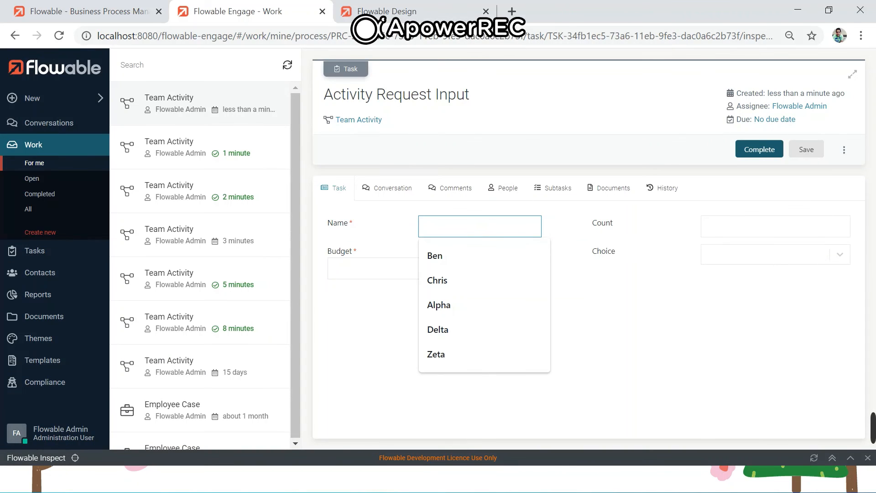
{"action": "type", "text": "Ap"}
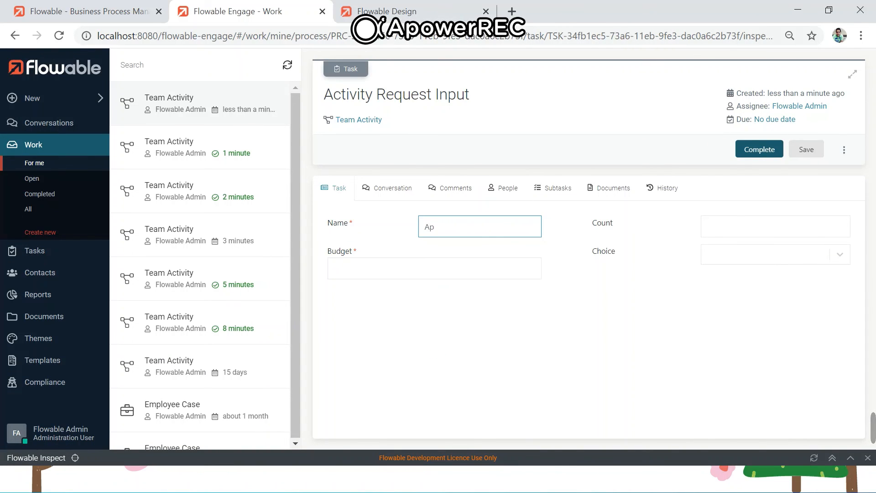
{"action": "key", "text": "BackSpace"}
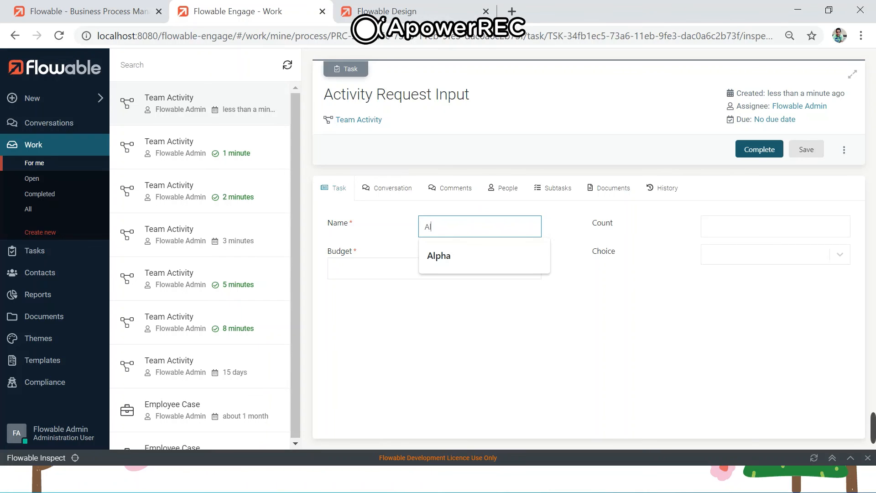
{"action": "key", "text": "Return"}
{"action": "key", "text": "Tab"}
- Set Count to 23, Budget to 8000 and Choice to Carrom, and complete the Activity Request Input task
{"action": "type", "text": "23"}
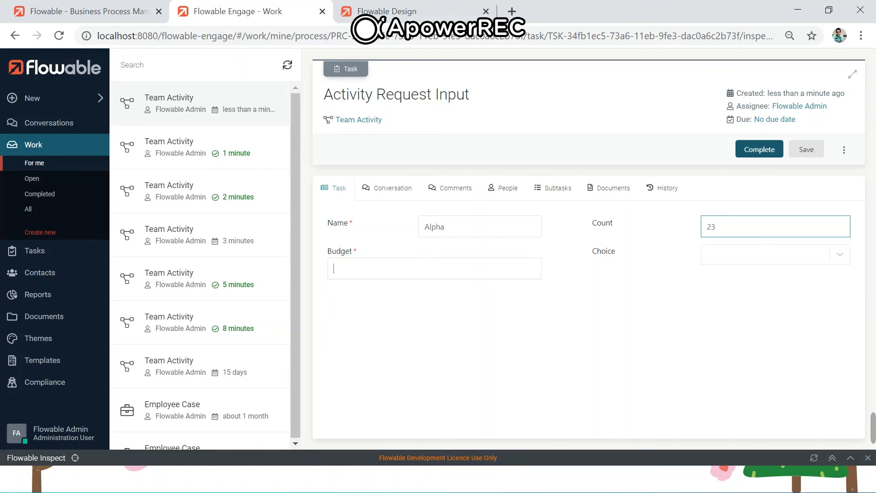
{"action": "key", "text": "Tab"}
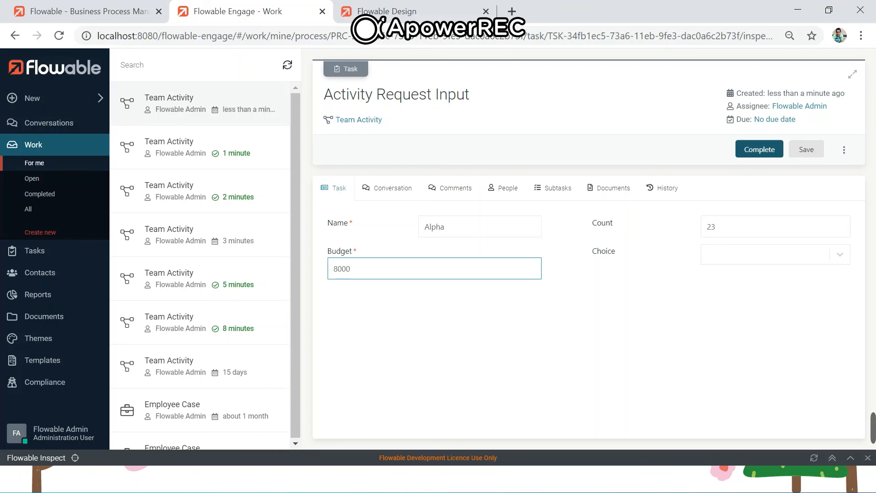
{"action": "key", "text": "Tab"}
{"action": "left_click", "coordinate": [733, 263]}
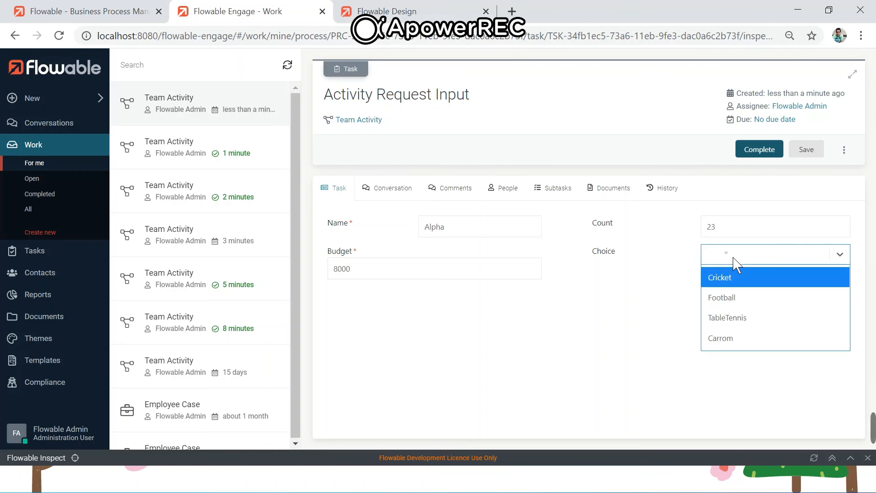
{"action": "left_click", "coordinate": [724, 338]}
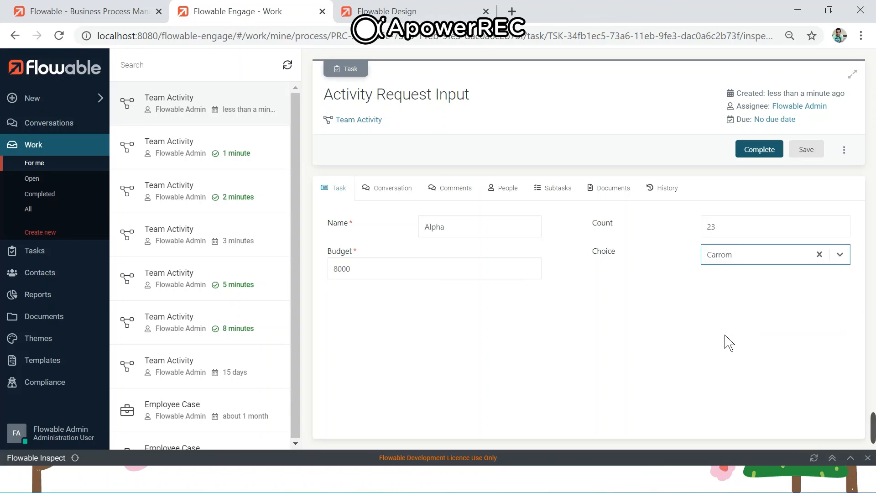
{"action": "left_click", "coordinate": [756, 154]}
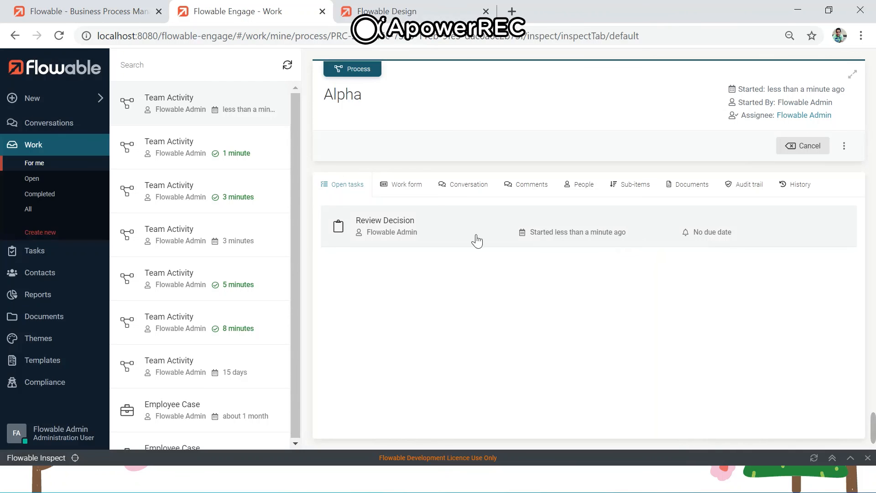
- Open the Review Decision task, enter "indoor" as the remarks and complete it with the Indoor outcome
{"action": "left_click", "coordinate": [408, 228]}
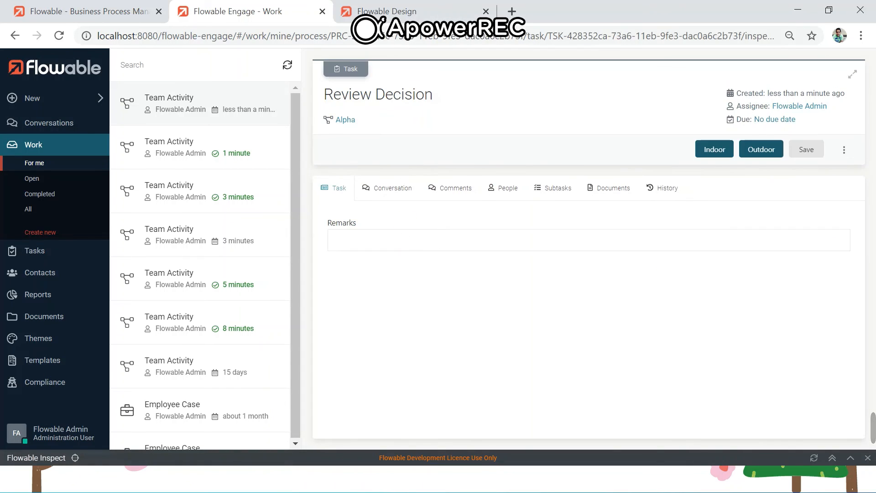
{"action": "left_click", "coordinate": [409, 240]}
{"action": "type", "text": "indor"}
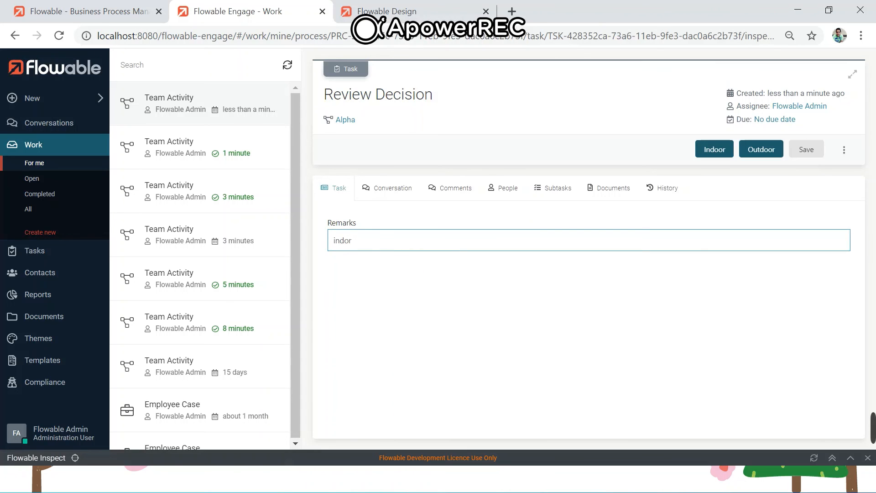
{"action": "left_click", "coordinate": [714, 150]}
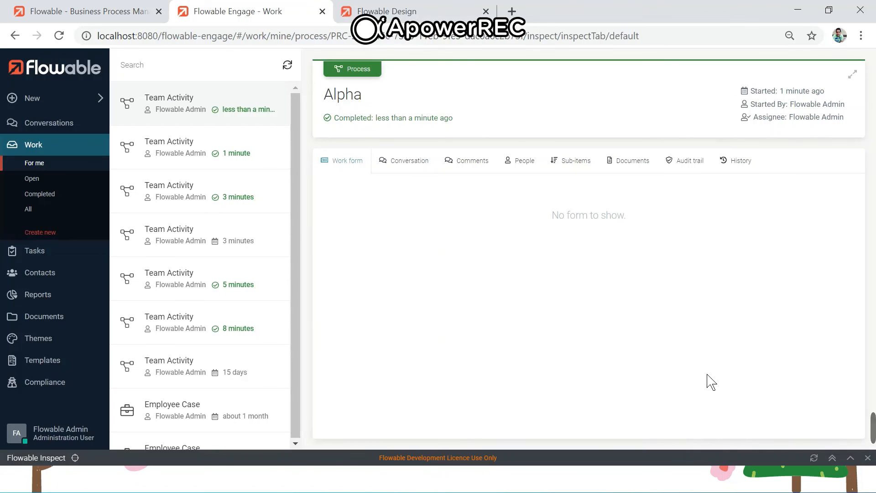
- Expand Flowable Inspect to examine the reviewed process's decision, reviewOutcome and remarks variables and its enlarged process diagram
{"action": "left_click", "coordinate": [850, 458]}
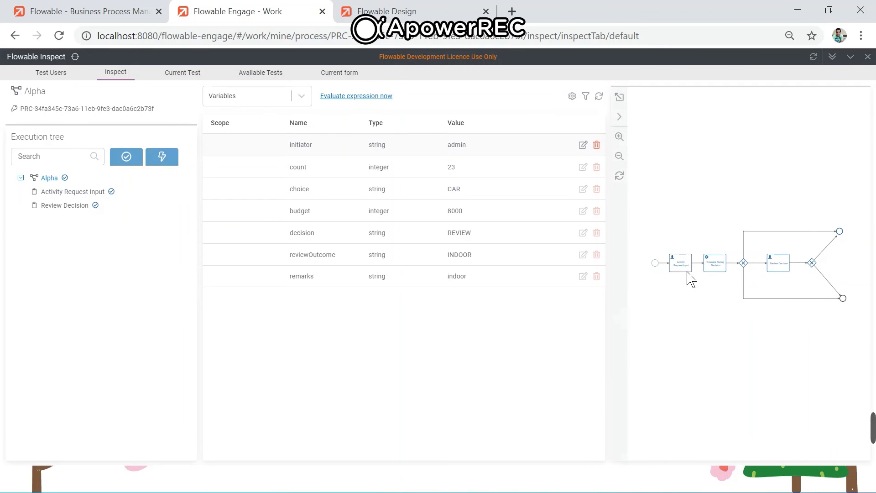
{"action": "left_click", "coordinate": [620, 137]}
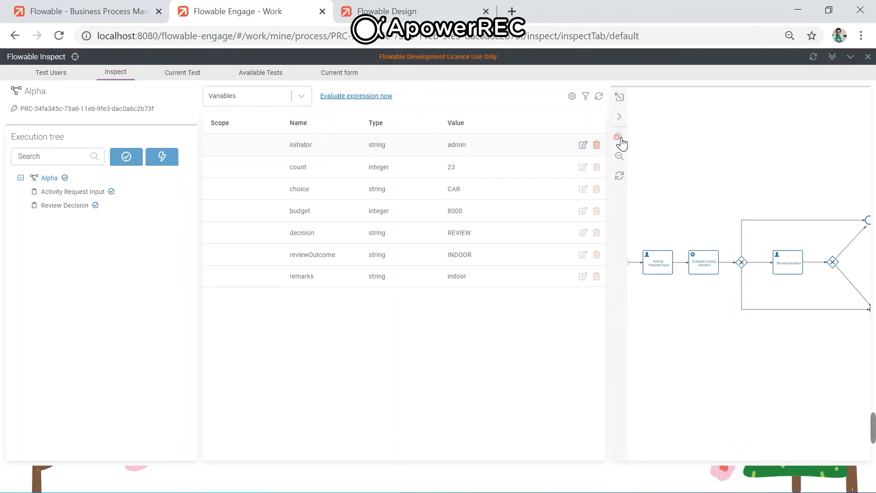
{"action": "left_click", "coordinate": [620, 137]}
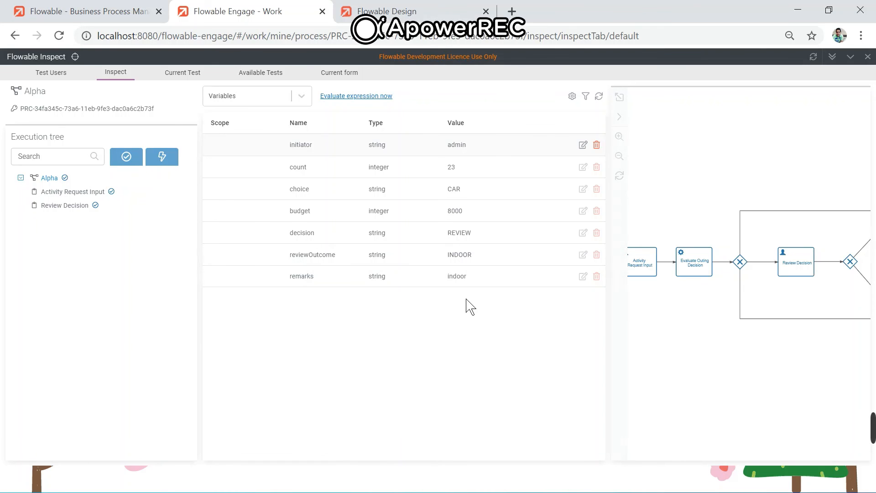
- Switch to the Possible Outcomes slide to check the INDOOR conditions for fewer than 20 team members, and return to Flowable Engage
{"action": "key", "text": "alt+Tab"}
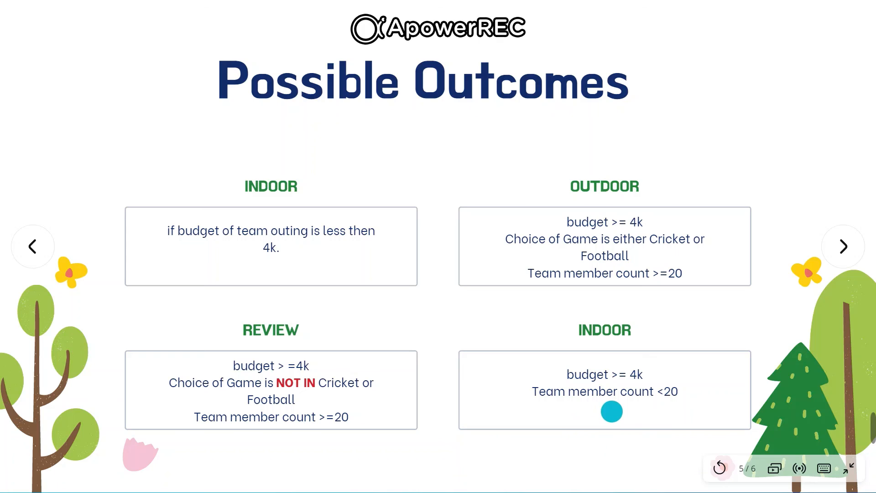
{"action": "key", "text": "alt+Tab"}
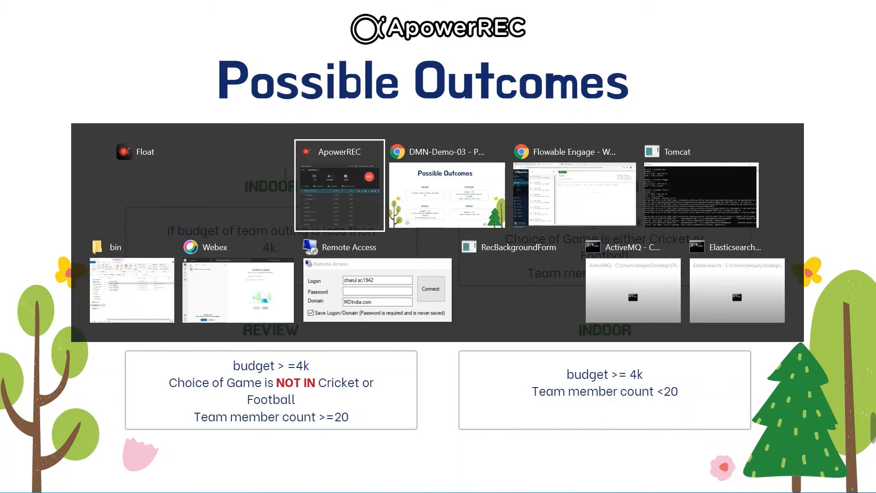
{"action": "key", "text": "alt+Tab"}
{"action": "key", "text": "alt+Tab"}
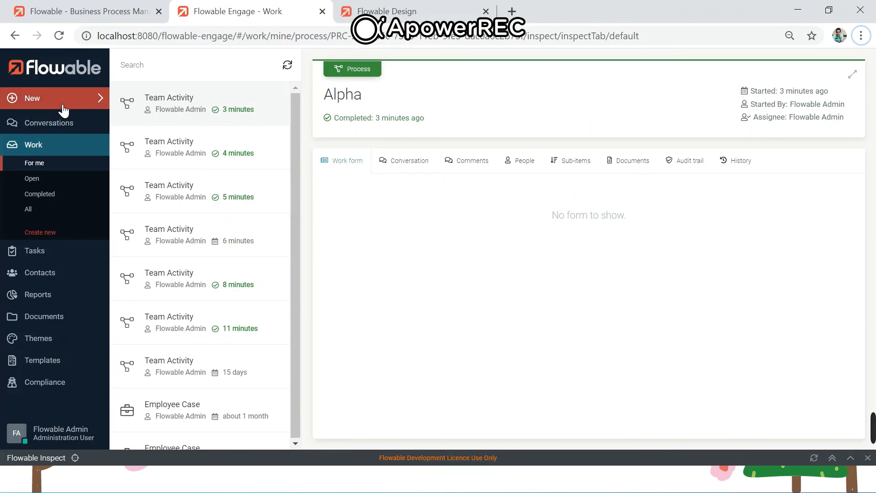
- Create another Team Activity process for the INDOOR case with a small team, confirming its creation
{"action": "left_click", "coordinate": [65, 105]}
{"action": "left_click", "coordinate": [401, 277]}
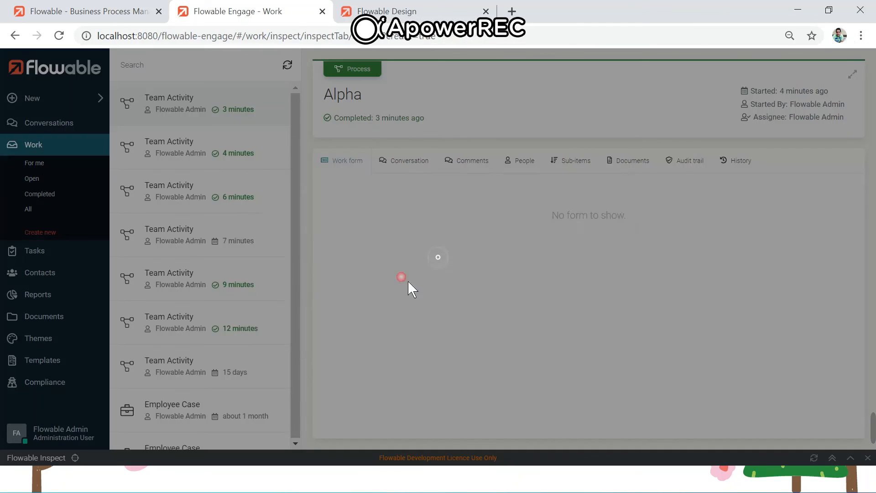
{"action": "left_click", "coordinate": [337, 274]}
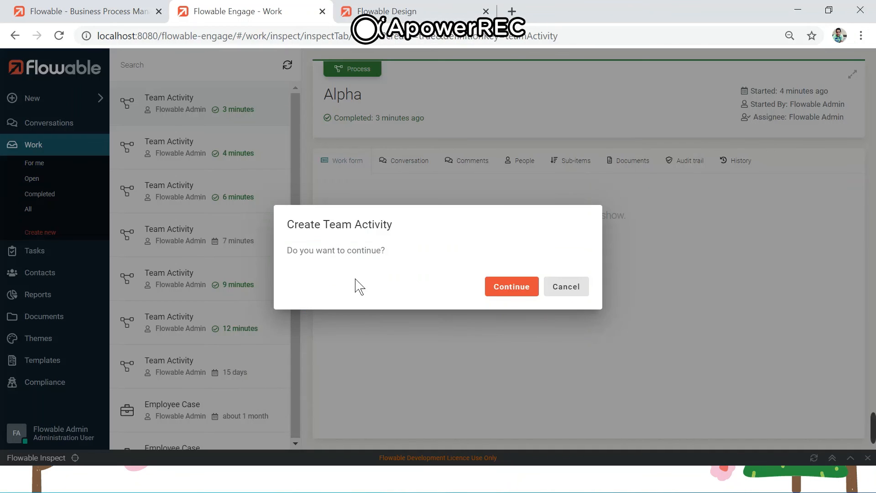
{"action": "left_click", "coordinate": [511, 286]}
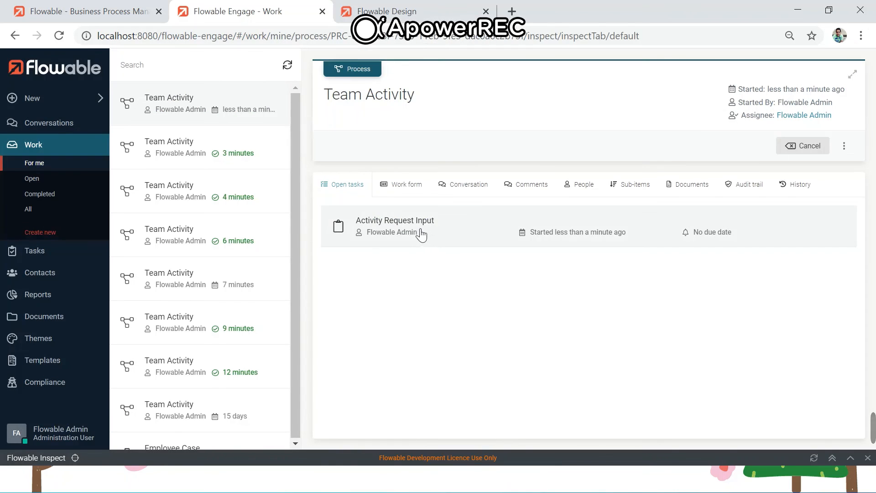
- Open the new process's Activity Request Input task and fill in the requester's name
{"action": "left_click", "coordinate": [421, 234]}
{"action": "left_click", "coordinate": [438, 230]}
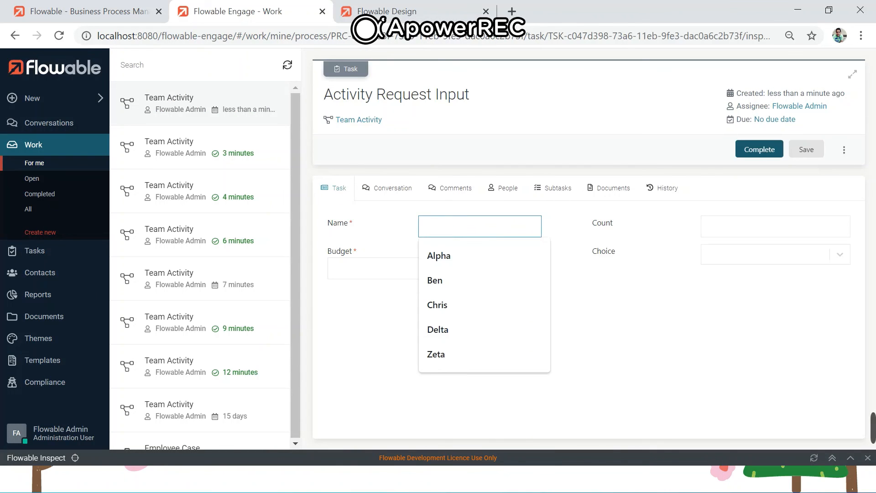
{"action": "type", "text": "Rahul"}
{"action": "key", "text": "Tab"}
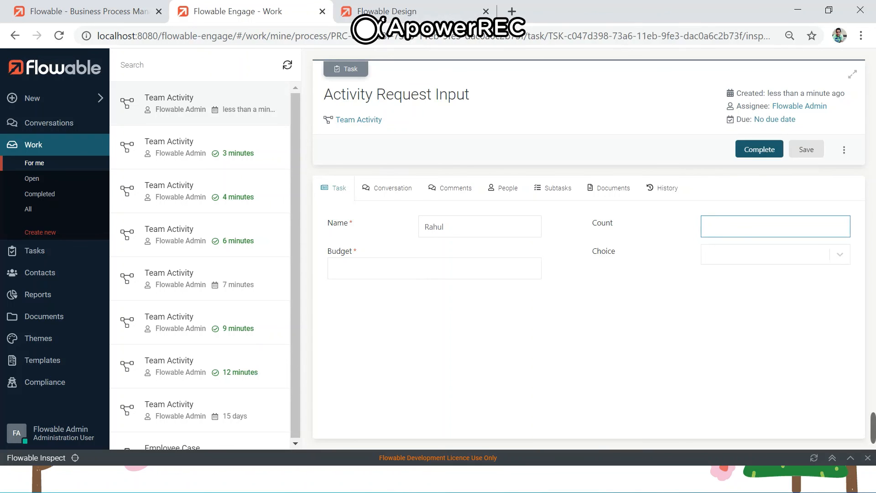
- Set Count to 15, Budget to 8000 and Choice to Football, and complete the Activity Request Input task
{"action": "key", "text": "Tab"}
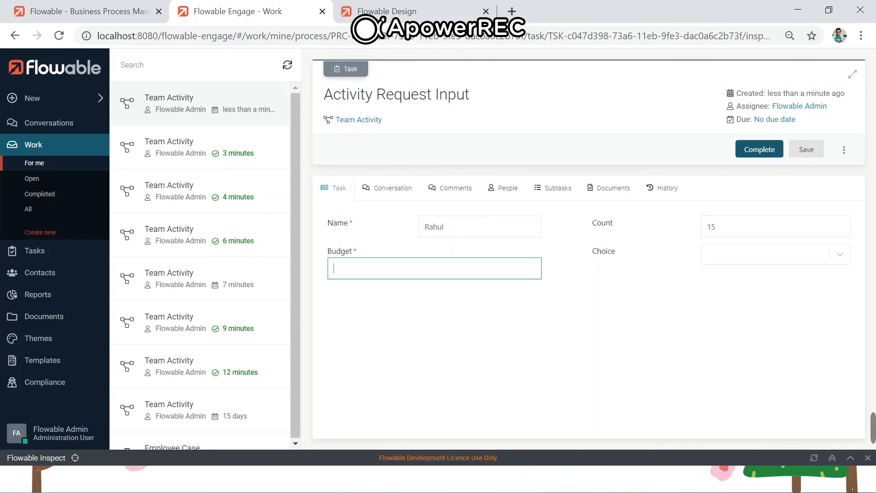
{"action": "type", "text": "8000"}
{"action": "key", "text": "Tab"}
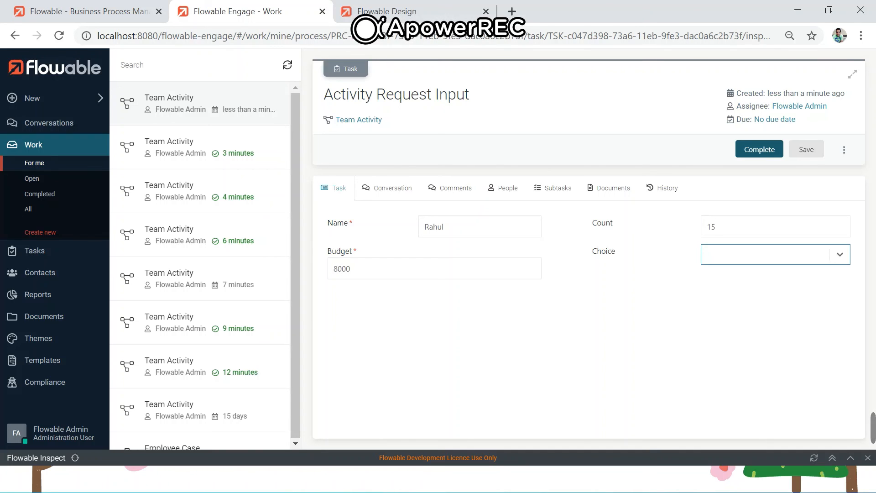
{"action": "left_click", "coordinate": [729, 263]}
{"action": "left_click", "coordinate": [727, 296]}
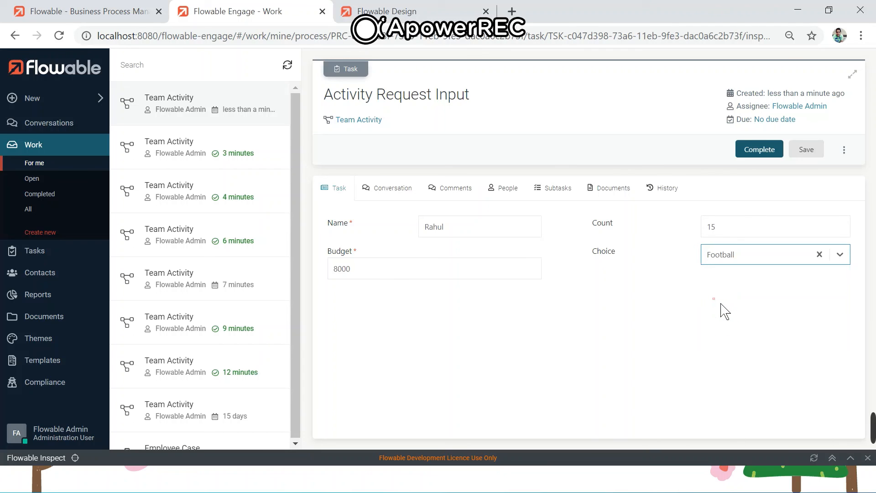
{"action": "left_click", "coordinate": [655, 299]}
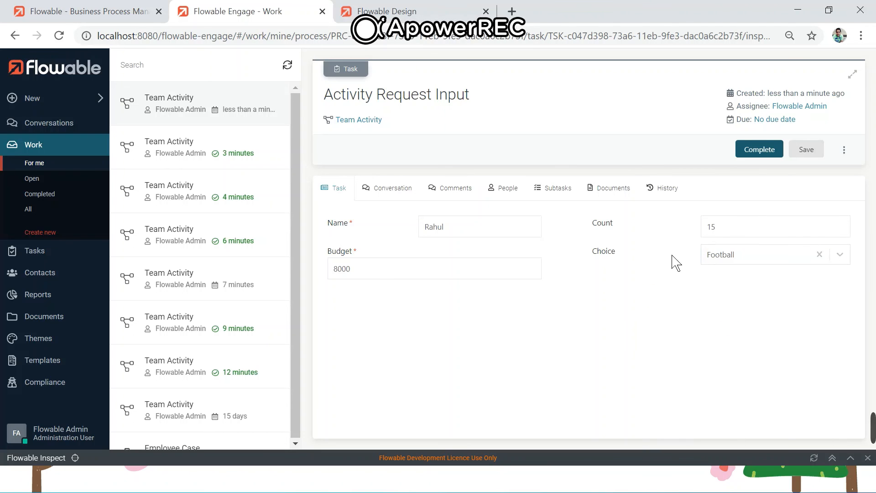
{"action": "left_click", "coordinate": [766, 154]}
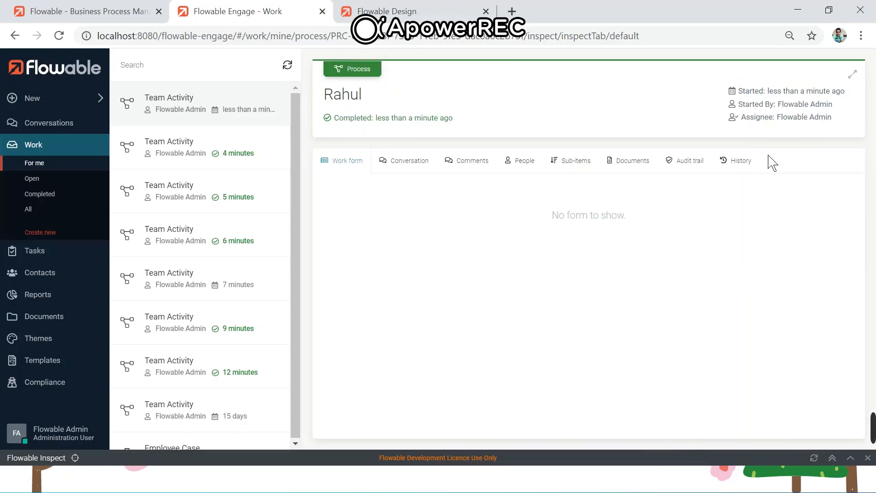
- Expand Flowable Inspect to examine the decision variable, and compare it with the under-20-members INDOOR rule on the Possible Outcomes slide
{"action": "left_click", "coordinate": [831, 458]}
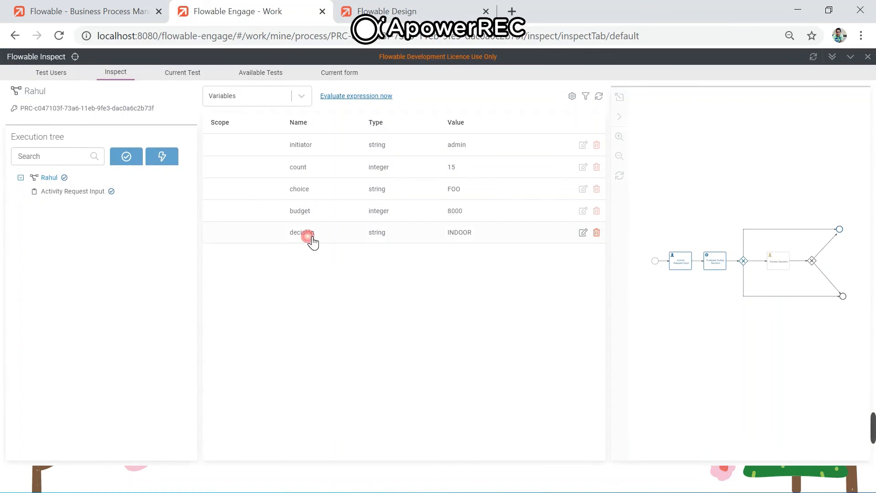
{"action": "key", "text": "alt+Tab"}
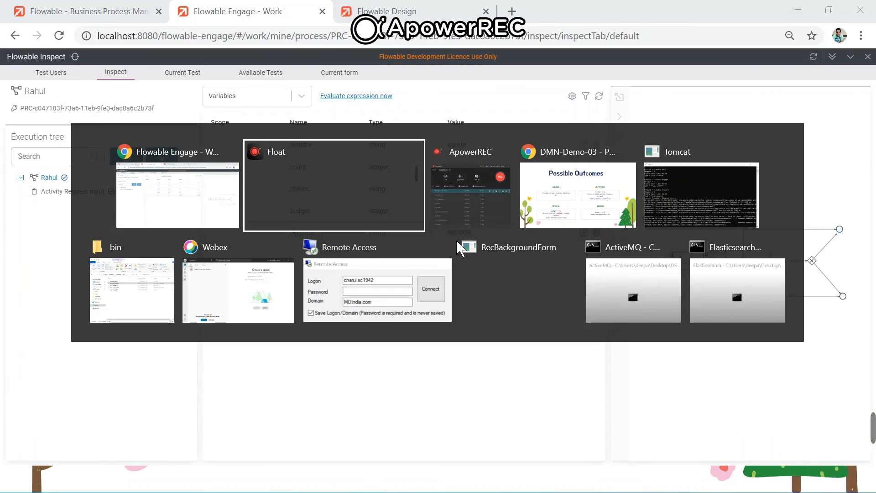
{"action": "key", "text": "alt+Tab"}
{"action": "key", "text": "alt+Tab"}
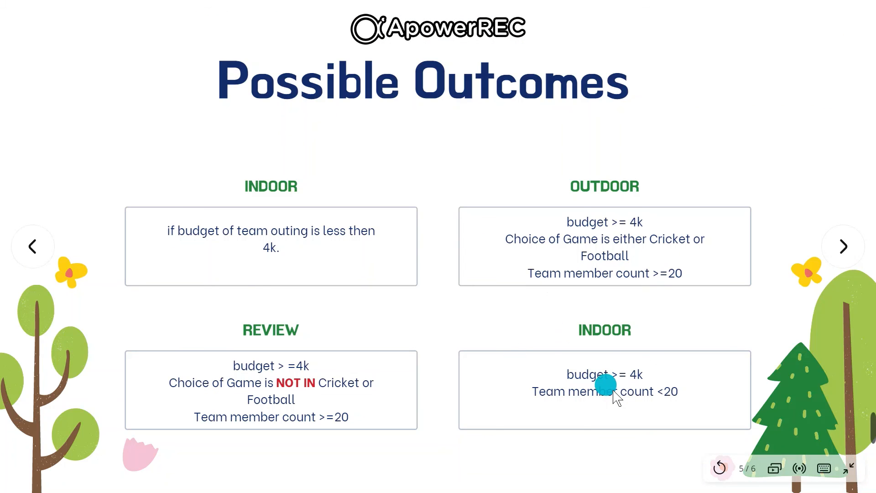